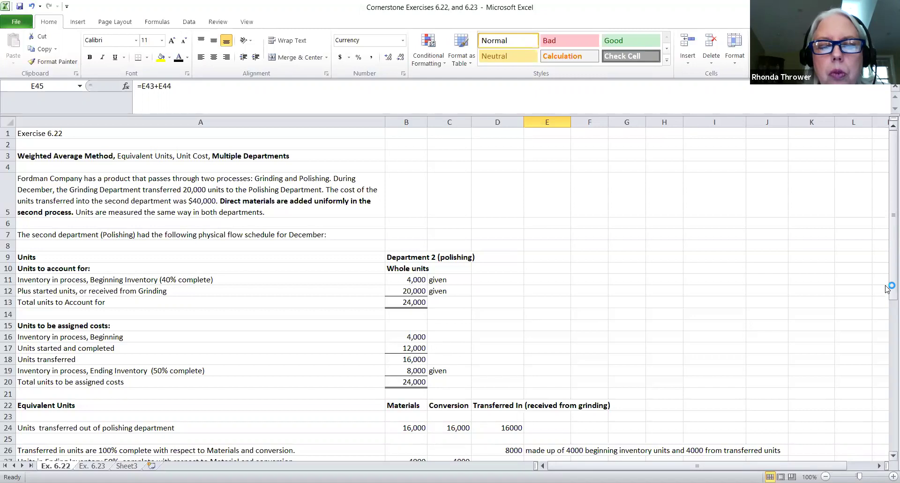
- Read the Exercise 6.22 problem statement and the Polishing Department's physical flow schedule for December
{"action": "scroll", "coordinate": [79, 390], "scroll_direction": "down", "scroll_amount": 1}
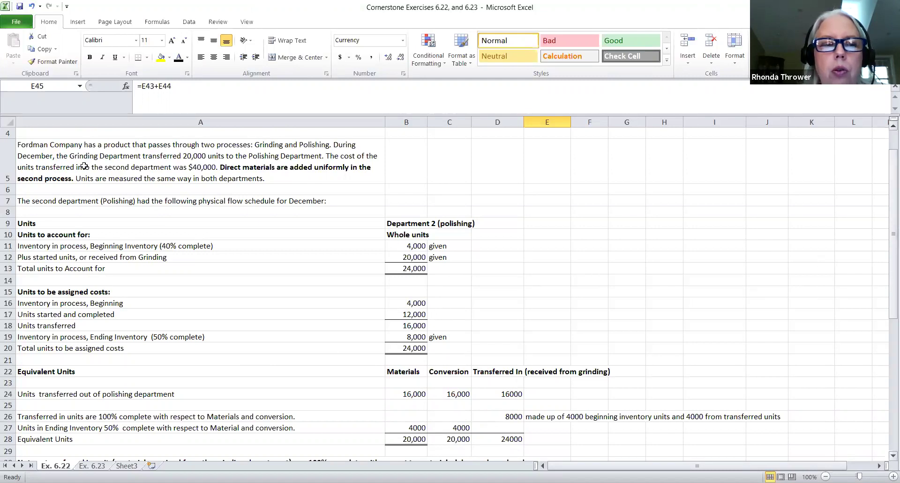
{"action": "scroll", "coordinate": [889, 274], "scroll_direction": "up", "scroll_amount": 1}
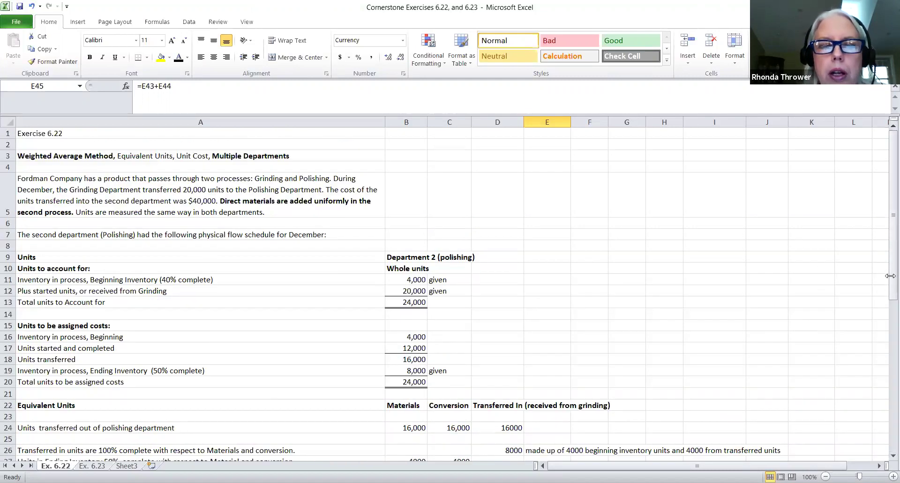
{"action": "scroll", "coordinate": [155, 350], "scroll_direction": "down", "scroll_amount": 2}
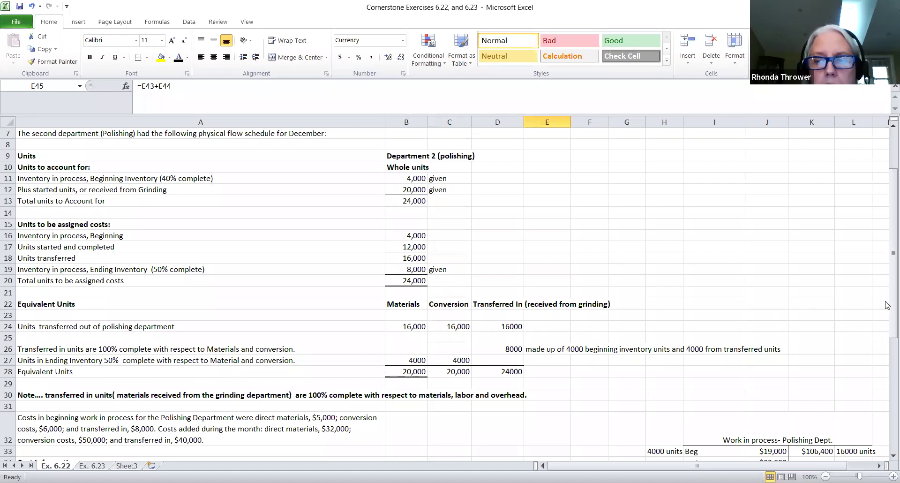
{"action": "scroll", "coordinate": [633, 276], "scroll_direction": "up", "scroll_amount": 2}
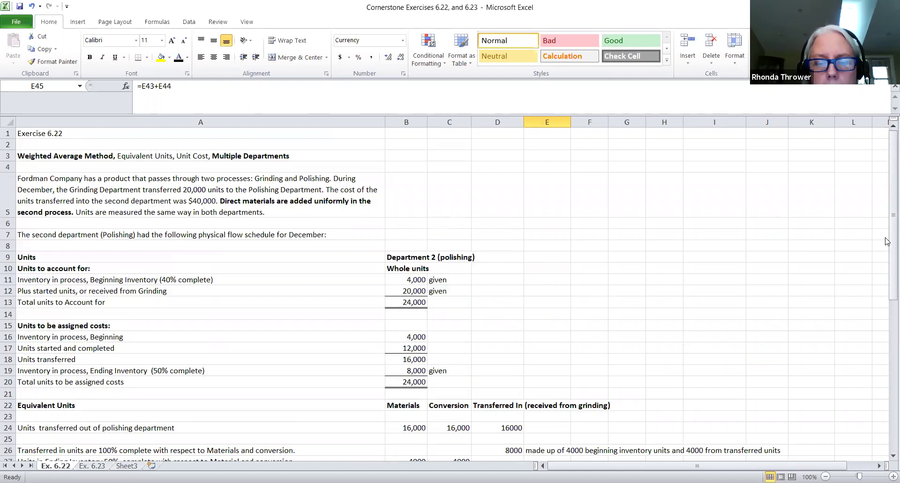
{"action": "scroll", "coordinate": [886, 240], "scroll_direction": "down", "scroll_amount": 2}
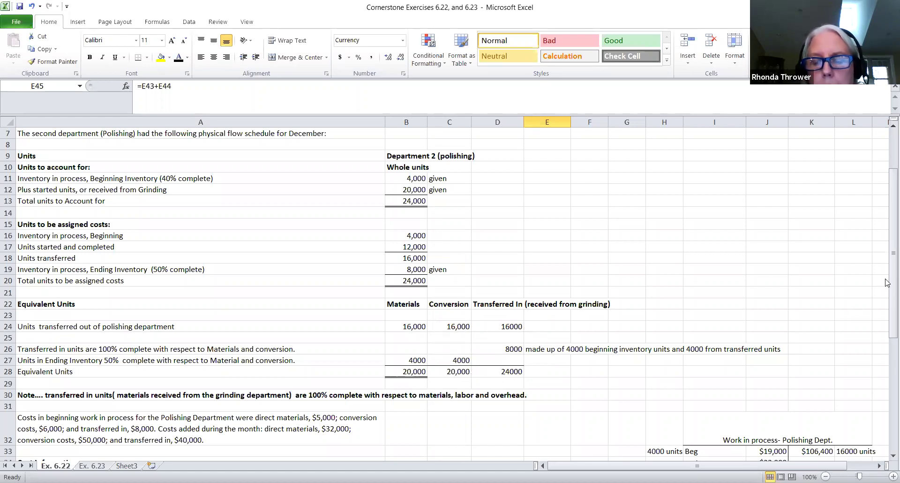
- Examine the equivalent units, cost information and cost accounted for sections of Exercise 6.22, including the work in process account
{"action": "scroll", "coordinate": [886, 282], "scroll_direction": "down", "scroll_amount": 1}
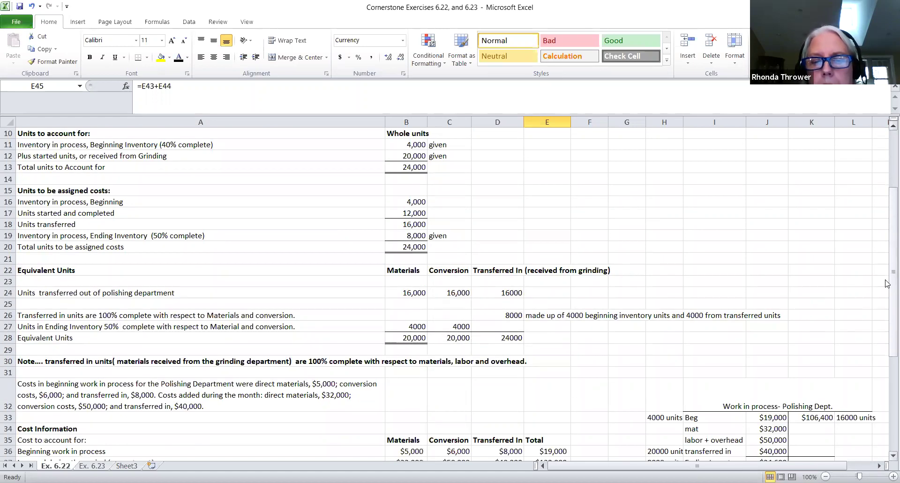
{"action": "scroll", "coordinate": [887, 283], "scroll_direction": "down", "scroll_amount": 1}
{"action": "scroll", "coordinate": [516, 286], "scroll_direction": "down", "scroll_amount": 1}
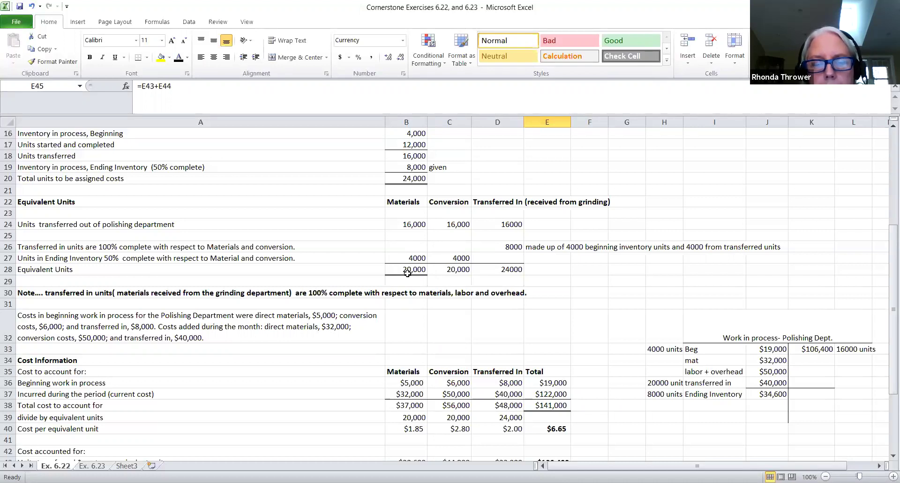
{"action": "scroll", "coordinate": [890, 249], "scroll_direction": "down", "scroll_amount": 1}
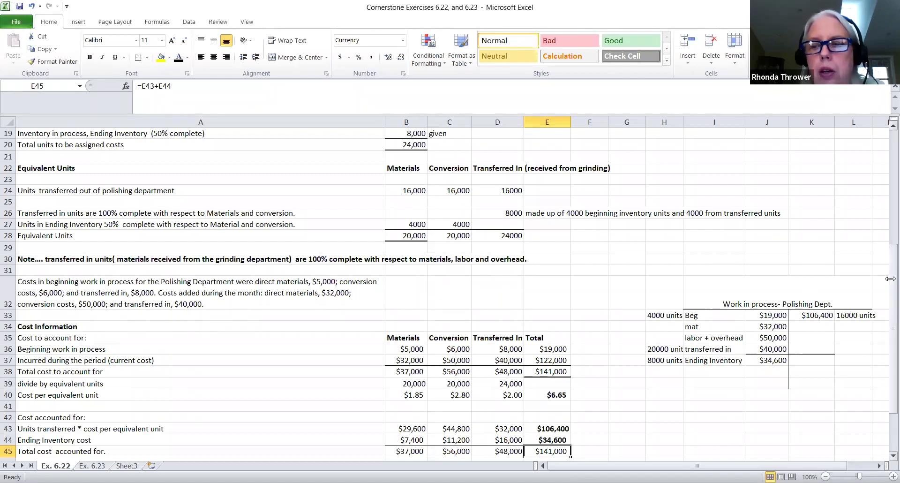
{"action": "scroll", "coordinate": [889, 280], "scroll_direction": "down", "scroll_amount": 1}
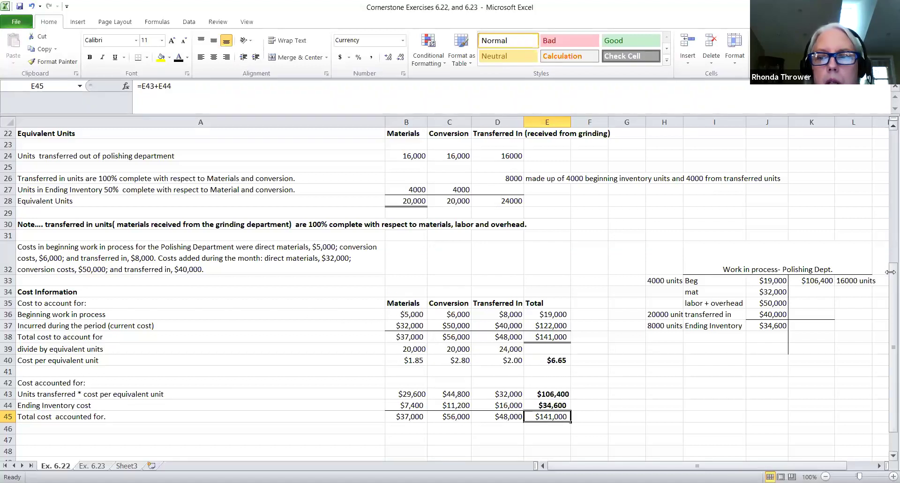
{"action": "scroll", "coordinate": [887, 279], "scroll_direction": "up", "scroll_amount": 1}
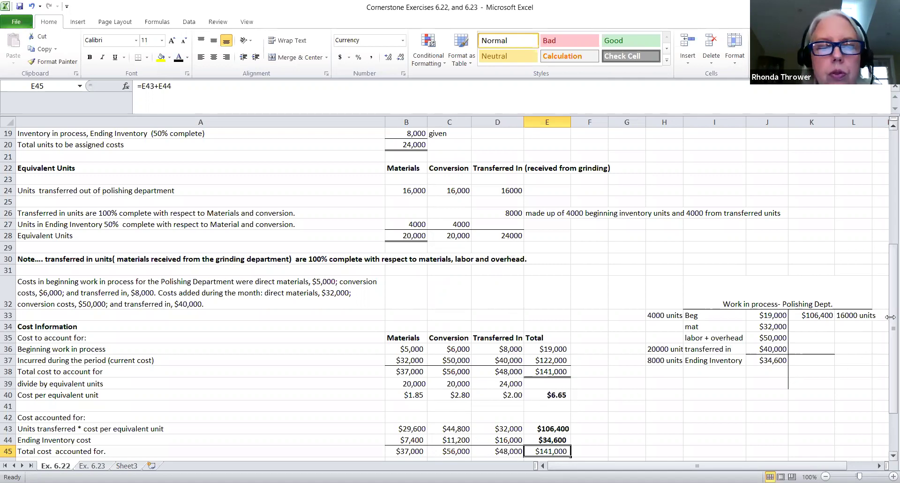
{"action": "scroll", "coordinate": [556, 345], "scroll_direction": "down", "scroll_amount": 1}
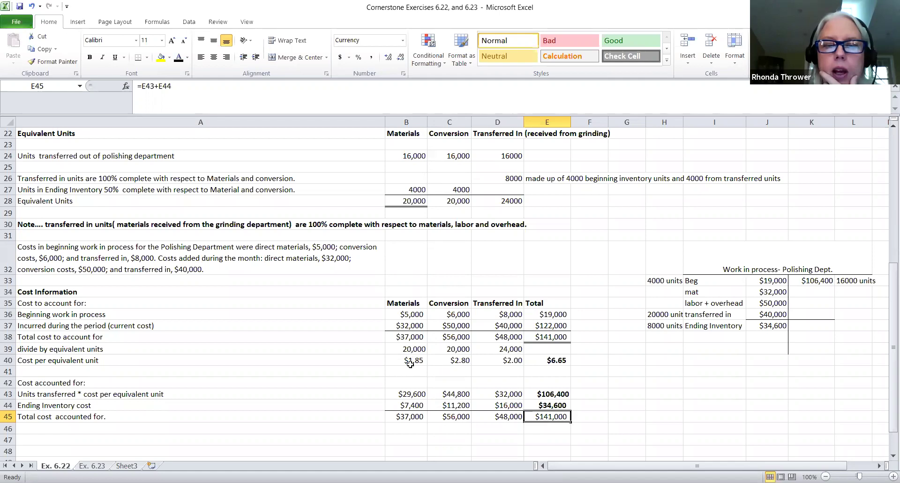
- Inspect the formulas for the cost of units transferred in cells B43 through E43
{"action": "left_click", "coordinate": [412, 396]}
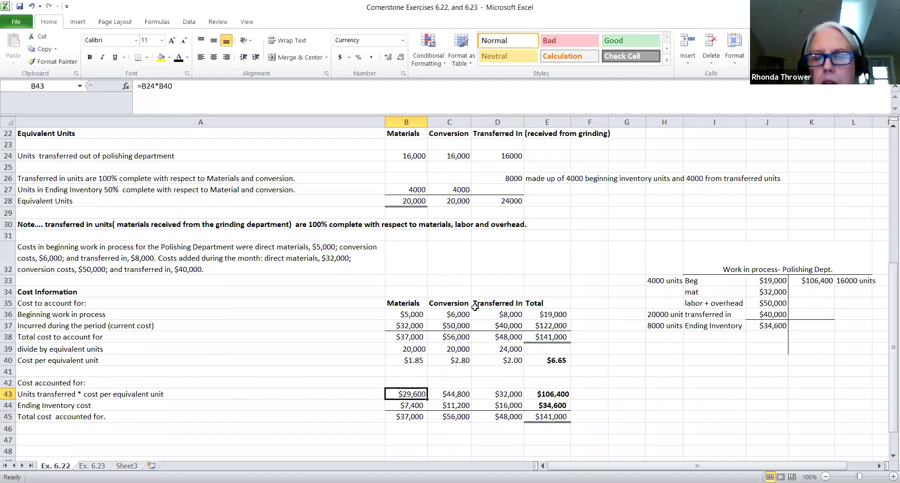
{"action": "left_click", "coordinate": [459, 394]}
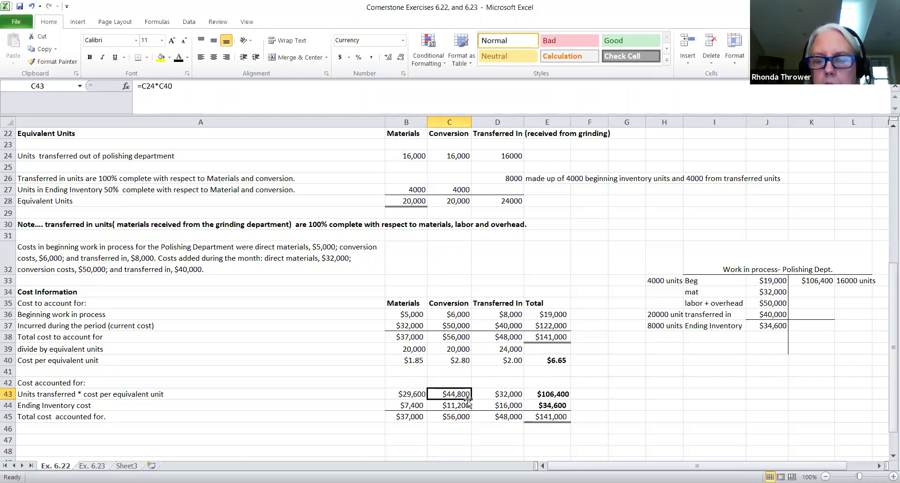
{"action": "left_click", "coordinate": [502, 396]}
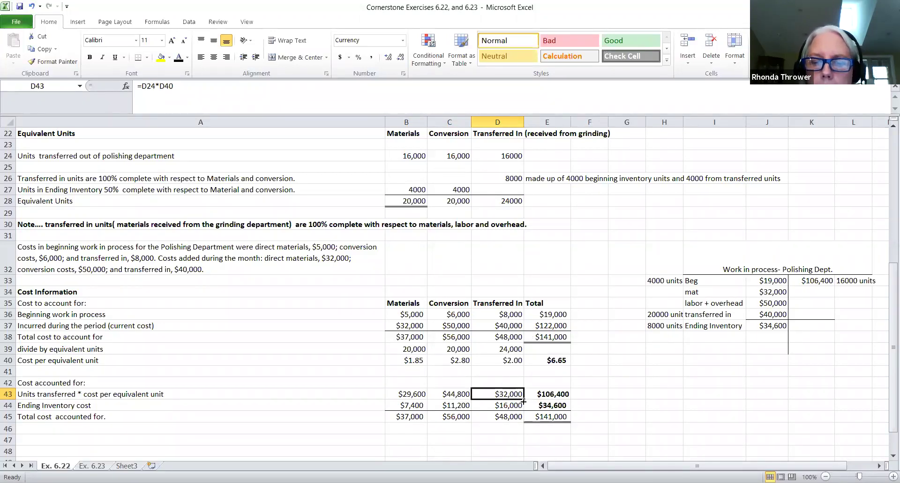
{"action": "left_click", "coordinate": [556, 396]}
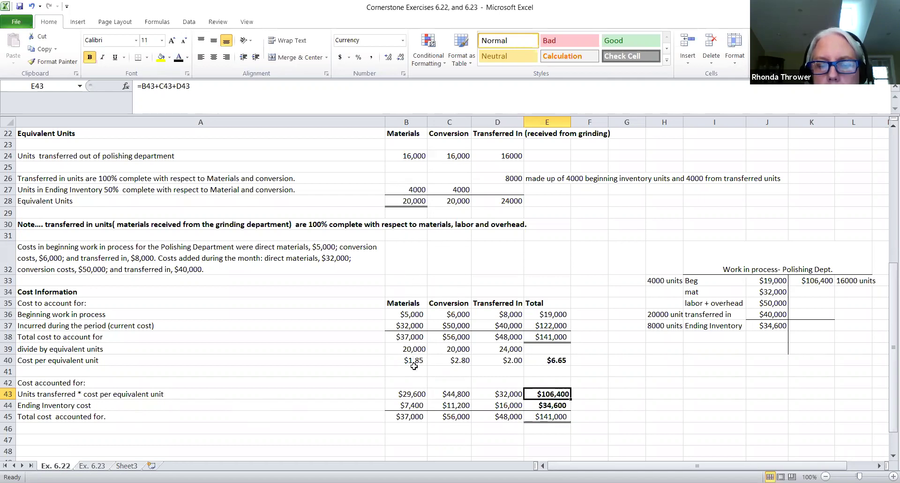
- Inspect the ending inventory cost formulas in cells B44 through E44, and view the note in row 50 about uniformly added materials
{"action": "double_click", "coordinate": [395, 405]}
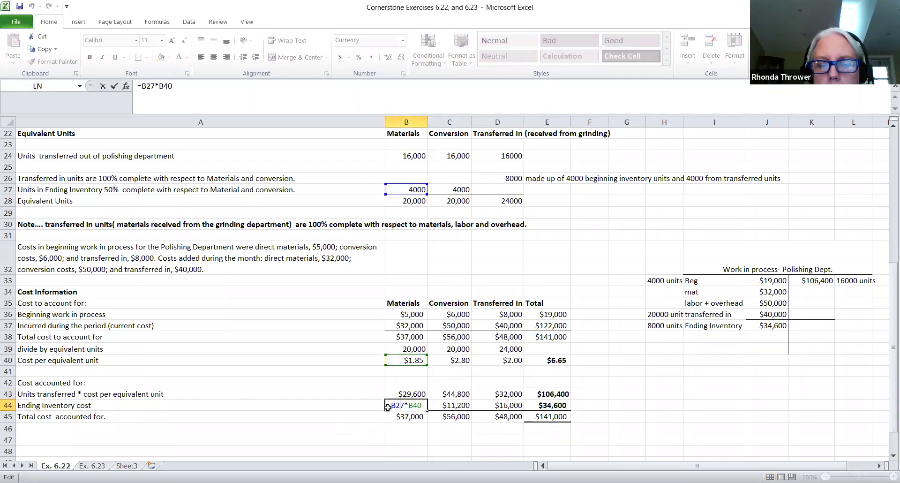
{"action": "left_click", "coordinate": [356, 439]}
{"action": "left_click", "coordinate": [387, 407]}
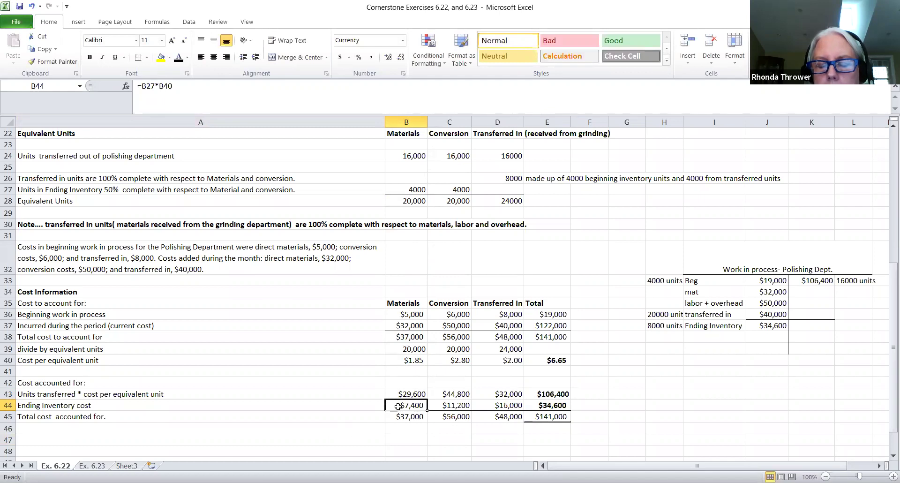
{"action": "left_click", "coordinate": [444, 407]}
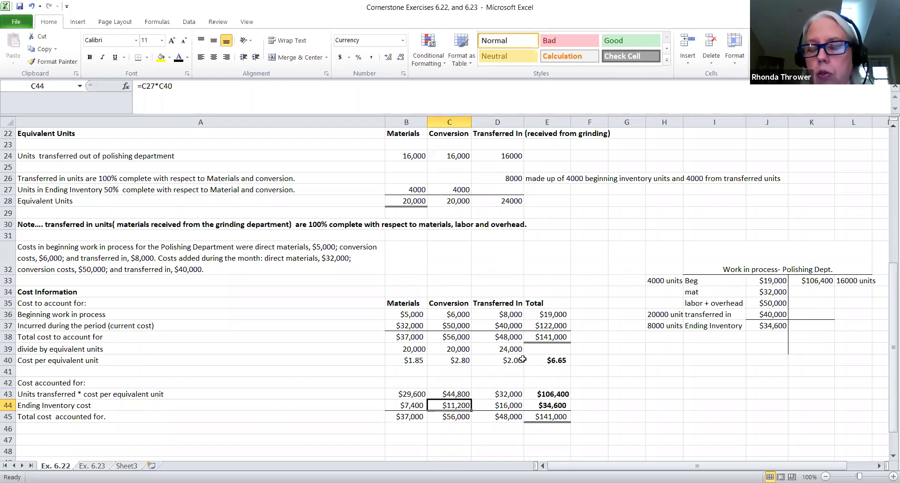
{"action": "left_click", "coordinate": [513, 404]}
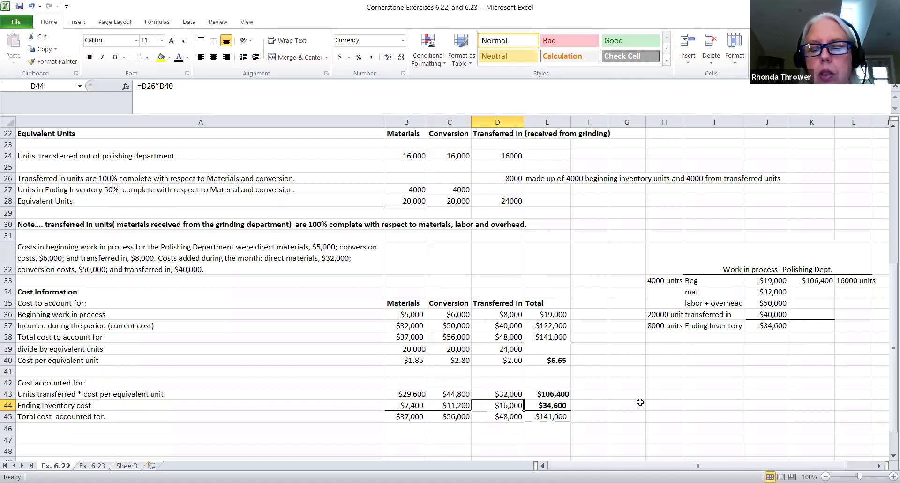
{"action": "key", "text": "Right"}
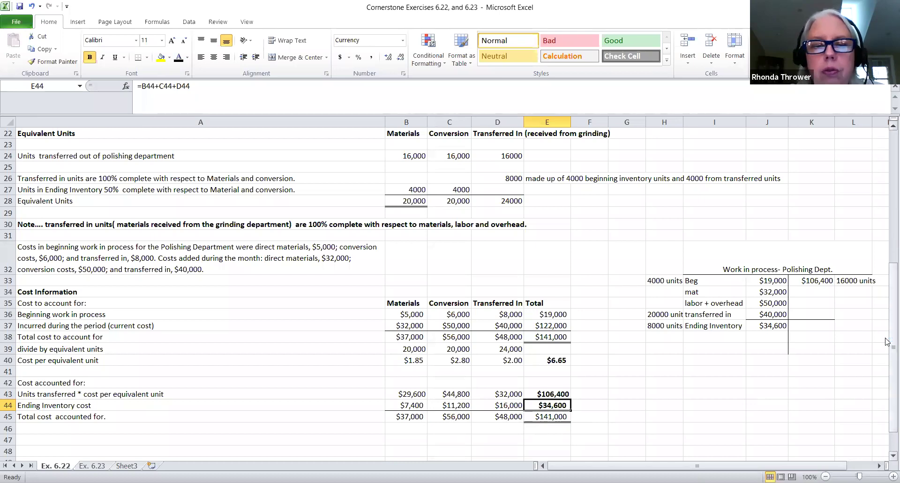
{"action": "scroll", "coordinate": [887, 342], "scroll_direction": "down", "scroll_amount": 2}
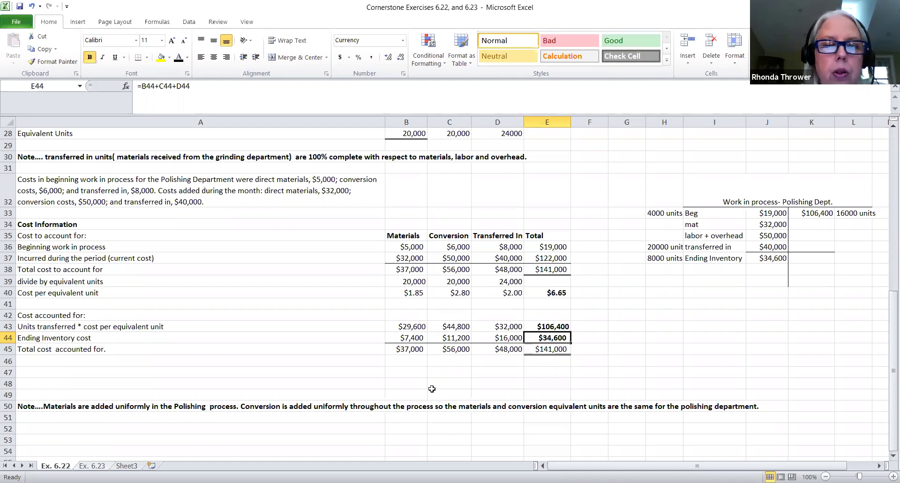
- Switch to the Ex. 6.23 sheet and review its FIFO problem statement, units schedule and equivalent units table
{"action": "left_click", "coordinate": [100, 466]}
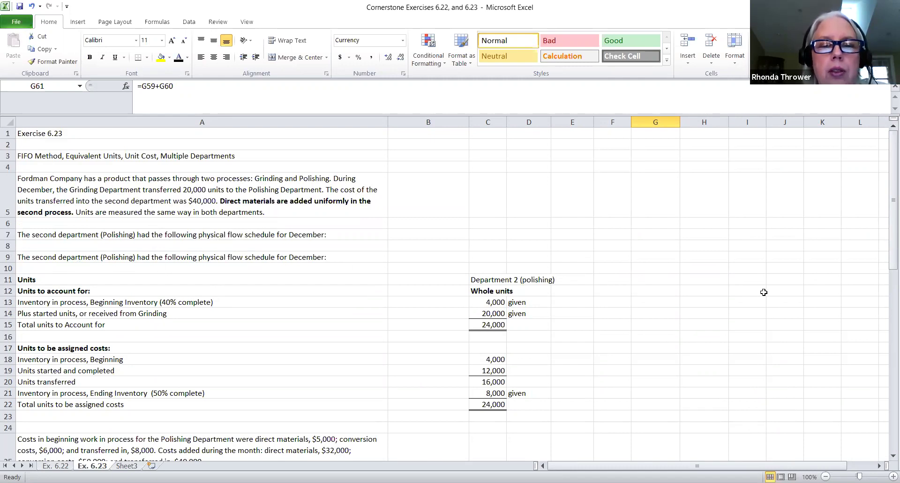
{"action": "scroll", "coordinate": [769, 295], "scroll_direction": "down", "scroll_amount": 1}
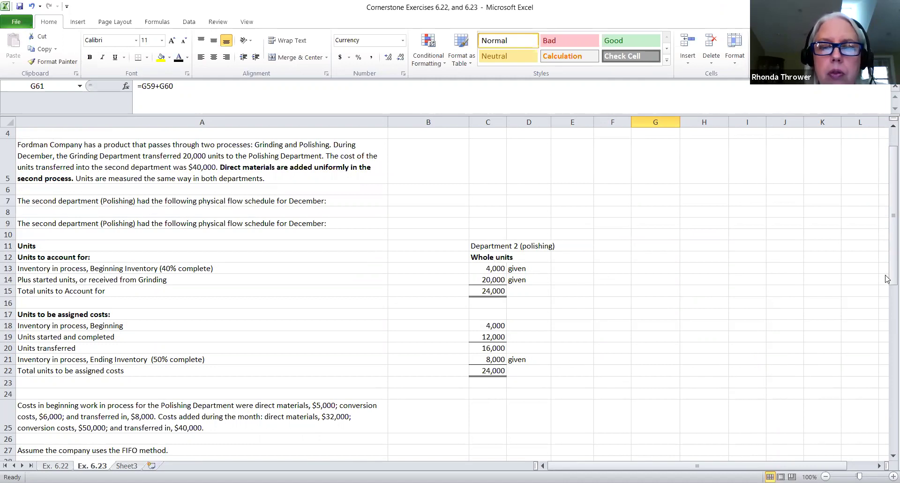
{"action": "scroll", "coordinate": [623, 249], "scroll_direction": "down", "scroll_amount": 1}
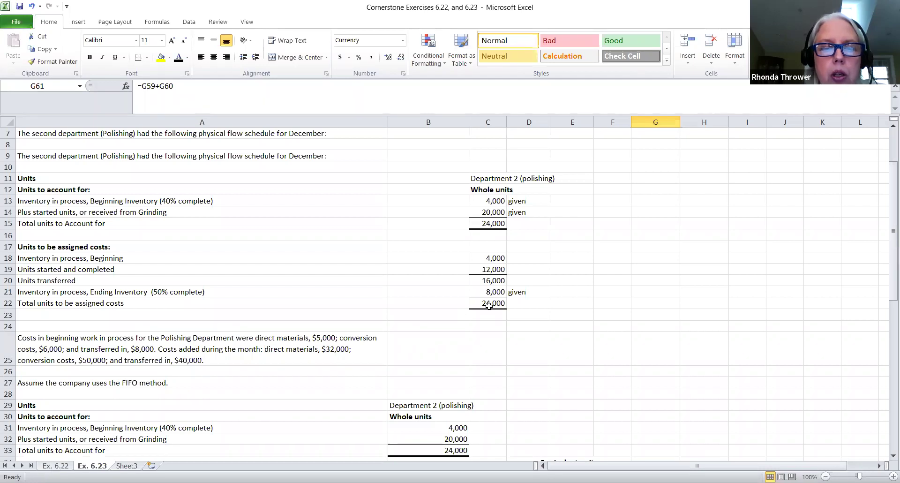
{"action": "scroll", "coordinate": [887, 263], "scroll_direction": "down", "scroll_amount": 2}
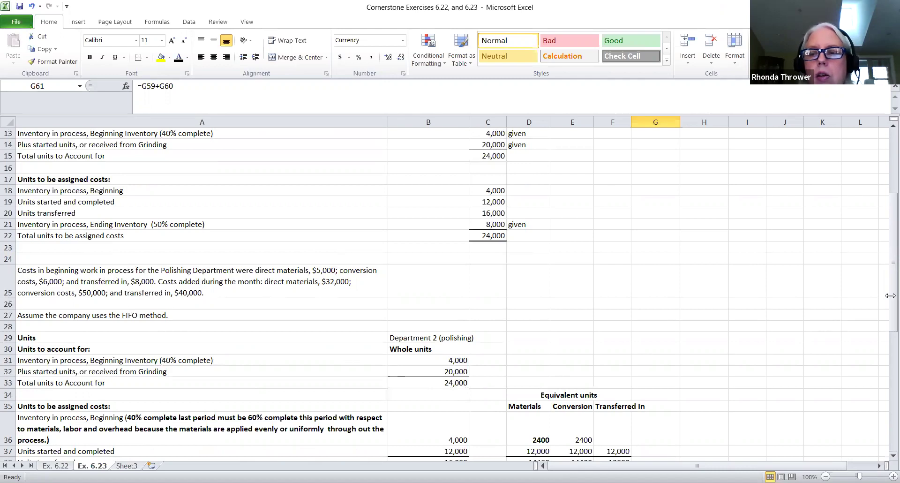
{"action": "scroll", "coordinate": [562, 281], "scroll_direction": "down", "scroll_amount": 3}
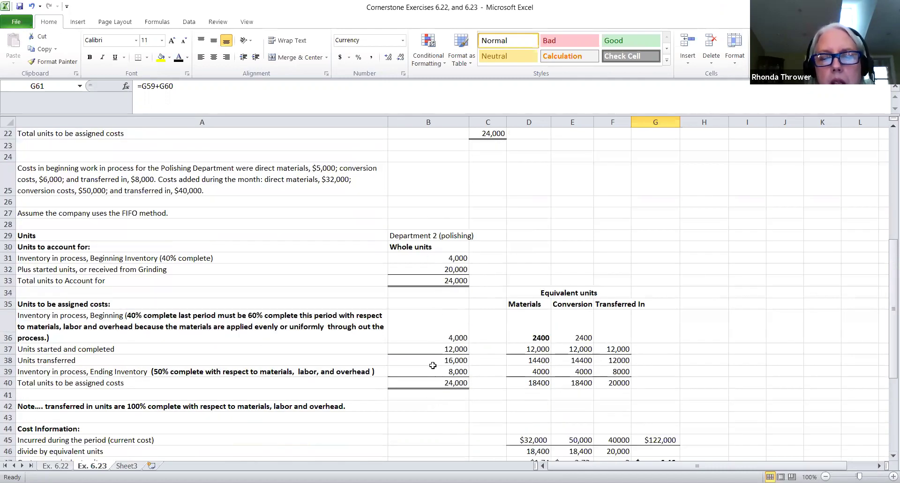
{"action": "scroll", "coordinate": [765, 244], "scroll_direction": "up", "scroll_amount": 4}
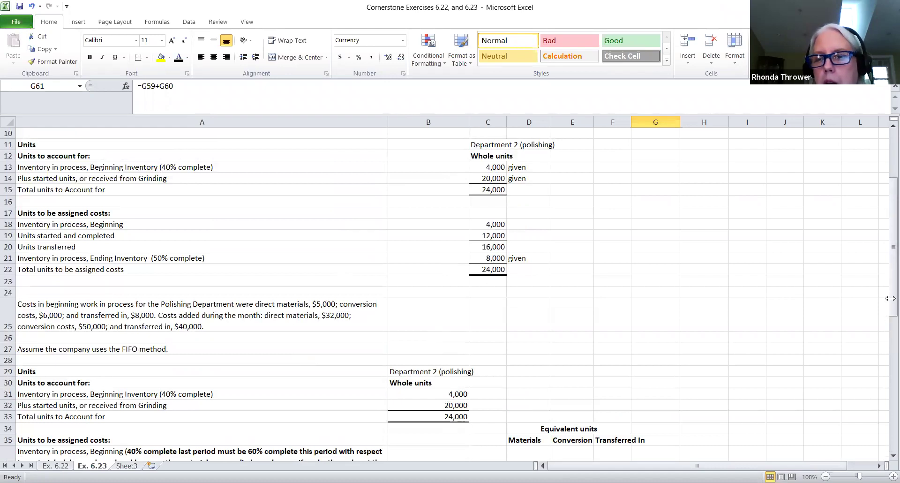
{"action": "scroll", "coordinate": [891, 290], "scroll_direction": "down", "scroll_amount": 2}
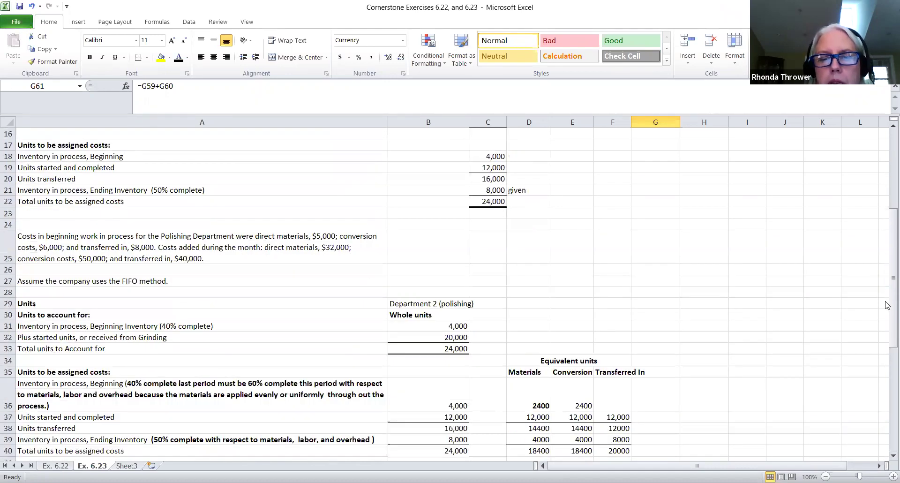
{"action": "scroll", "coordinate": [890, 302], "scroll_direction": "down", "scroll_amount": 2}
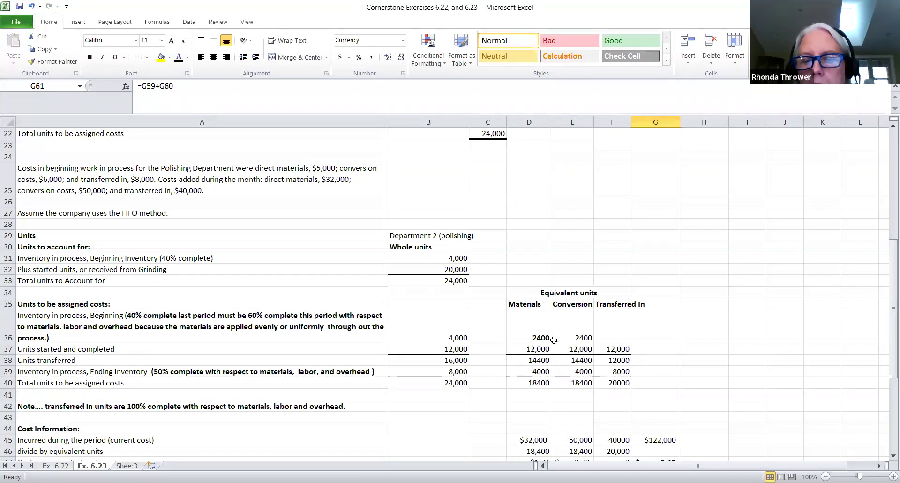
- Inspect the conversion equivalent units formula for beginning inventory in E36 and compare it with the given unit information above
{"action": "left_click", "coordinate": [587, 339]}
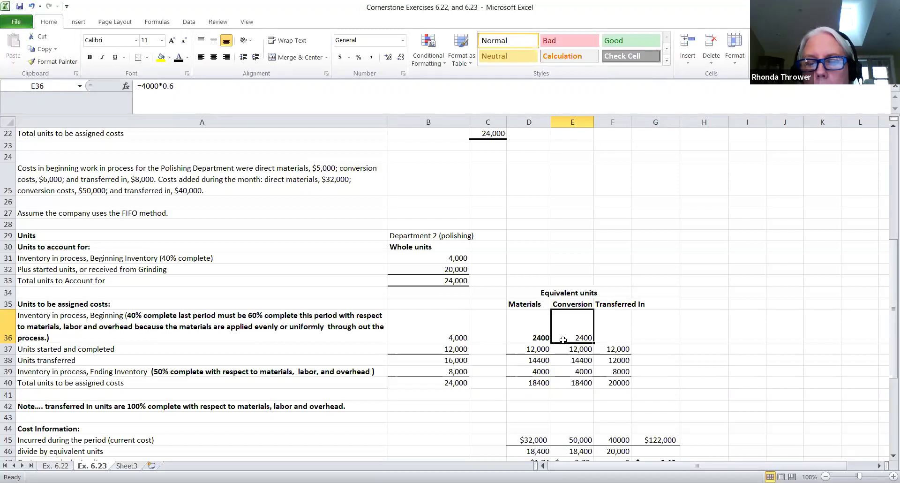
{"action": "scroll", "coordinate": [886, 292], "scroll_direction": "up", "scroll_amount": 1}
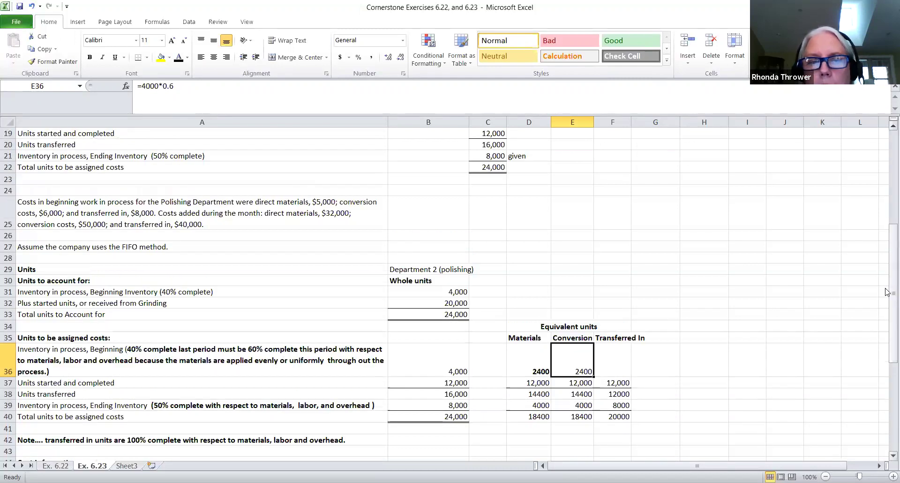
{"action": "scroll", "coordinate": [886, 293], "scroll_direction": "up", "scroll_amount": 1}
{"action": "scroll", "coordinate": [885, 292], "scroll_direction": "up", "scroll_amount": 1}
{"action": "scroll", "coordinate": [886, 292], "scroll_direction": "down", "scroll_amount": 1}
{"action": "scroll", "coordinate": [886, 291], "scroll_direction": "down", "scroll_amount": 1}
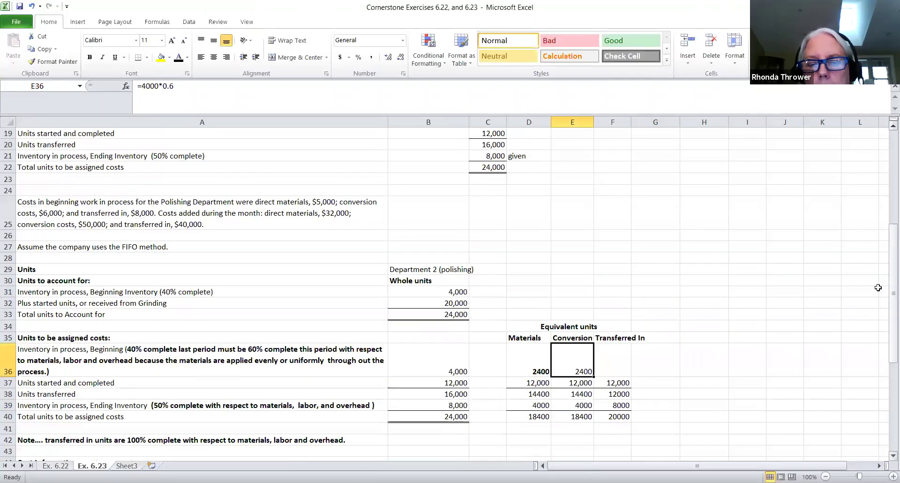
{"action": "scroll", "coordinate": [402, 334], "scroll_direction": "down", "scroll_amount": 1}
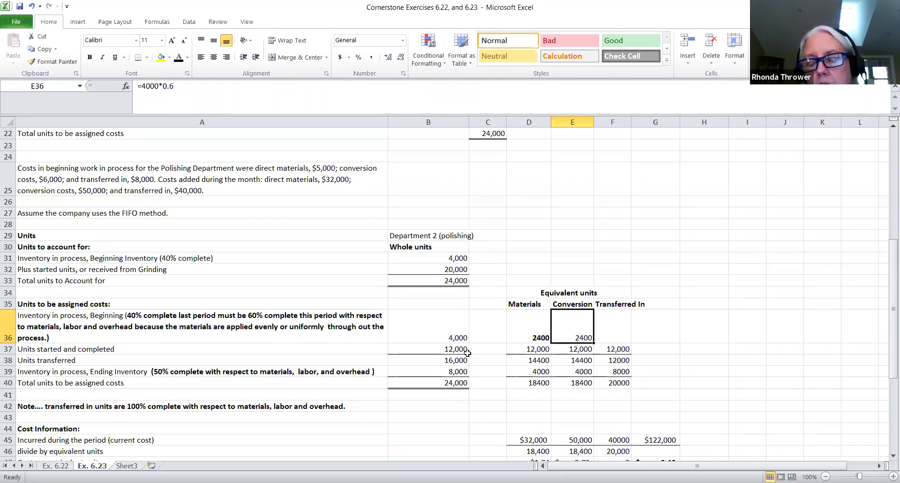
- Check the units started and completed for materials, conversion and transferred in, in cells D37 through F37
{"action": "left_click", "coordinate": [516, 348]}
{"action": "left_click", "coordinate": [564, 348]}
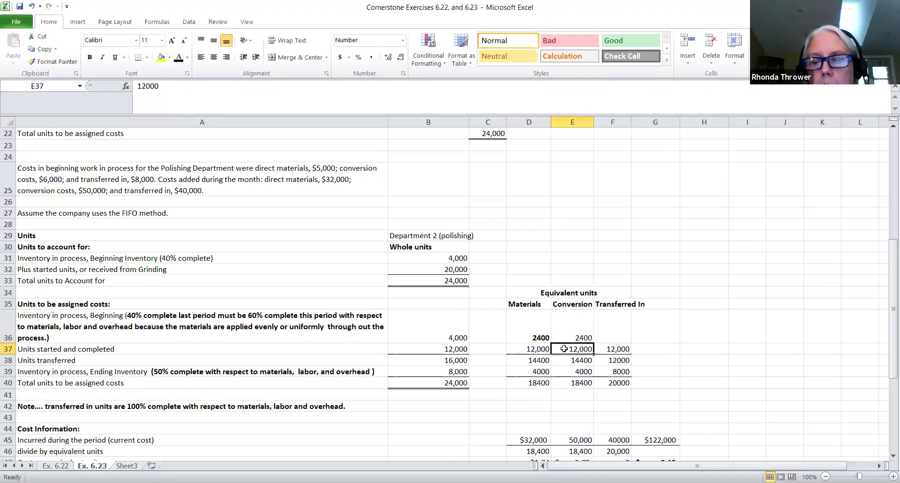
{"action": "left_click", "coordinate": [609, 347]}
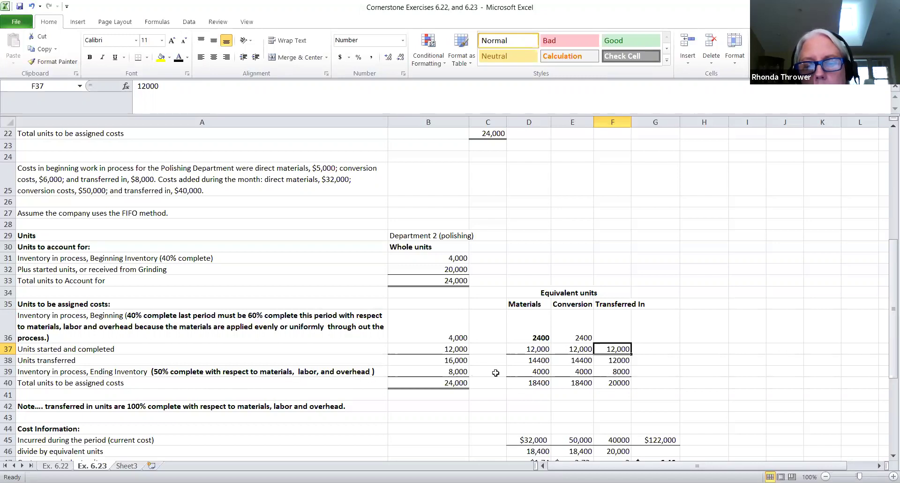
- Check the ending inventory equivalent units for materials, conversion and transferred in, in cells D39 through F39
{"action": "left_click", "coordinate": [534, 372]}
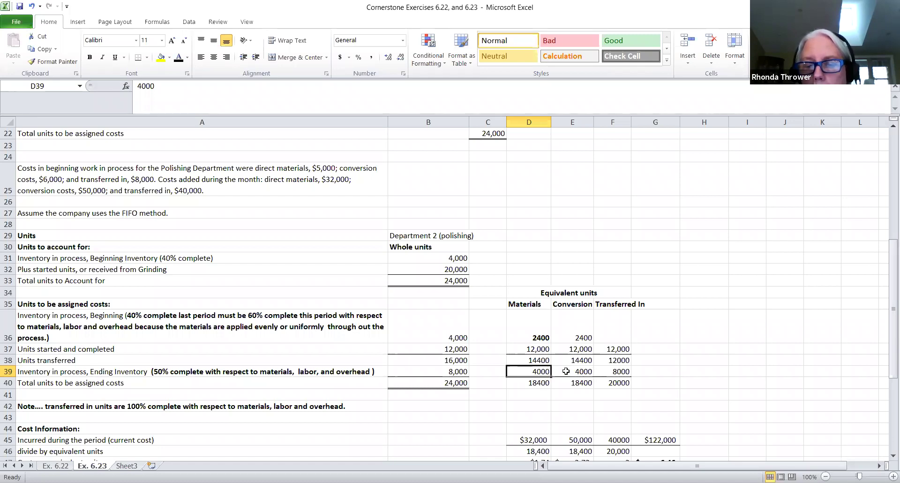
{"action": "key", "text": "Right"}
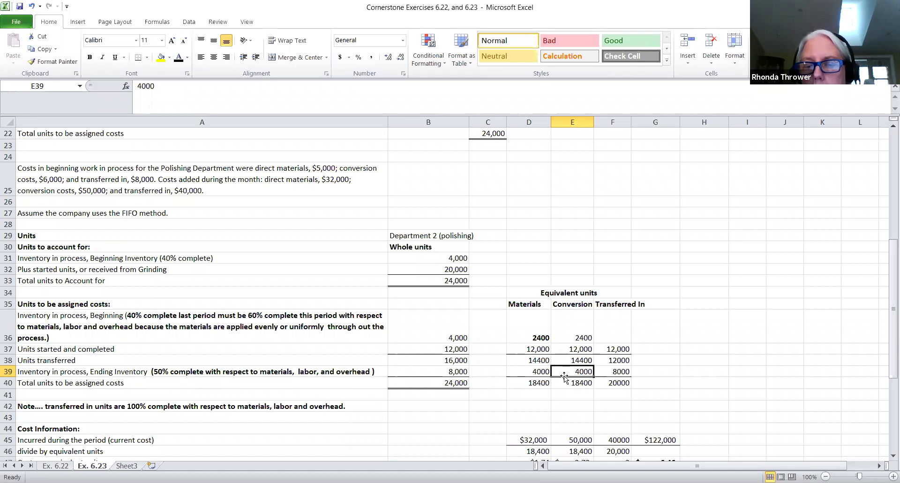
{"action": "left_click", "coordinate": [629, 371]}
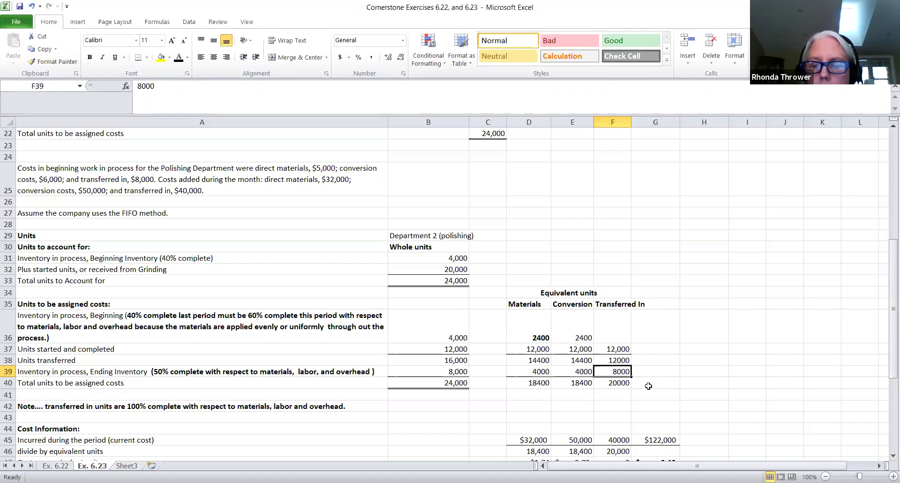
- Check the total equivalent units for materials, conversion and transferred in, in cells D40 through F40
{"action": "left_click", "coordinate": [544, 385]}
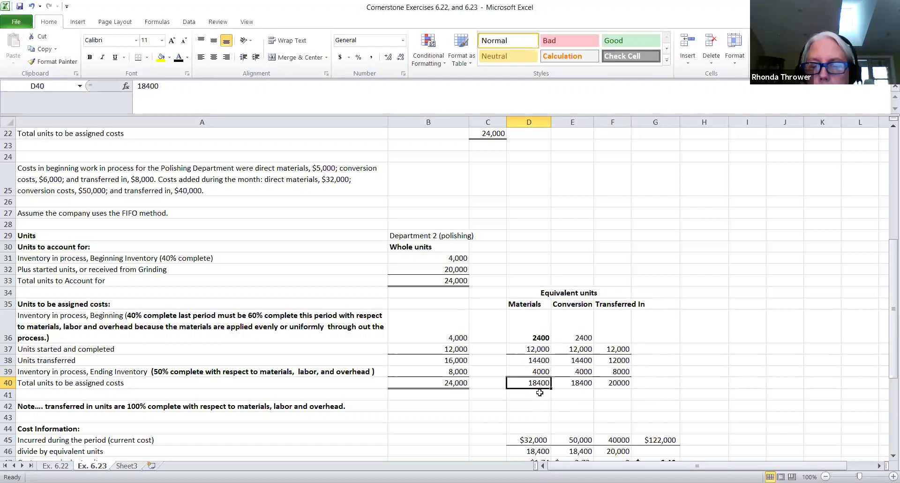
{"action": "left_click", "coordinate": [574, 386]}
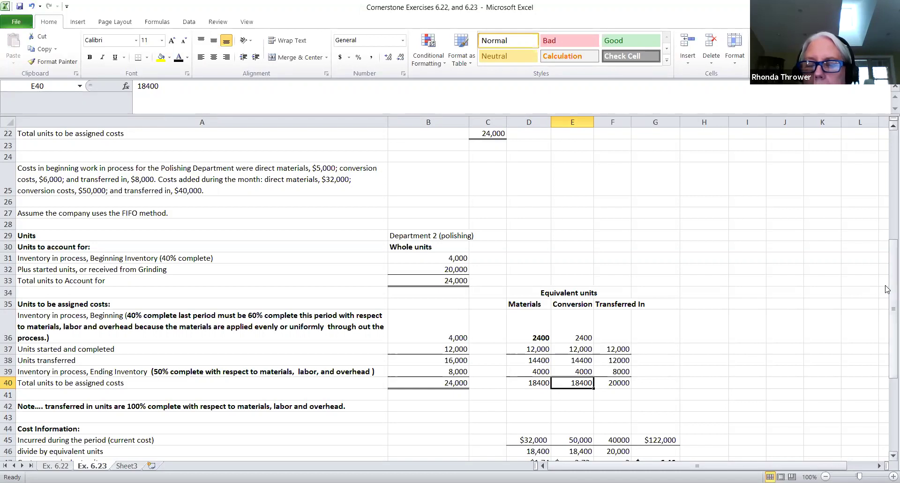
{"action": "scroll", "coordinate": [887, 289], "scroll_direction": "down", "scroll_amount": 1}
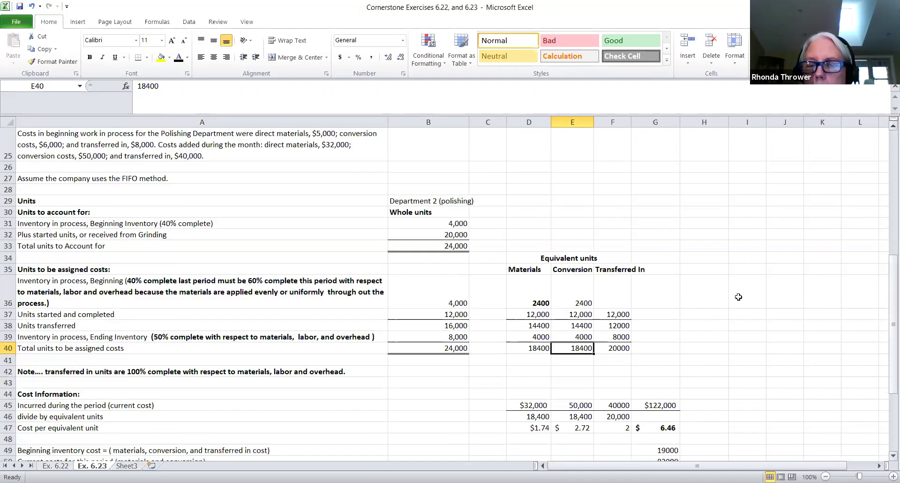
{"action": "left_click", "coordinate": [626, 349]}
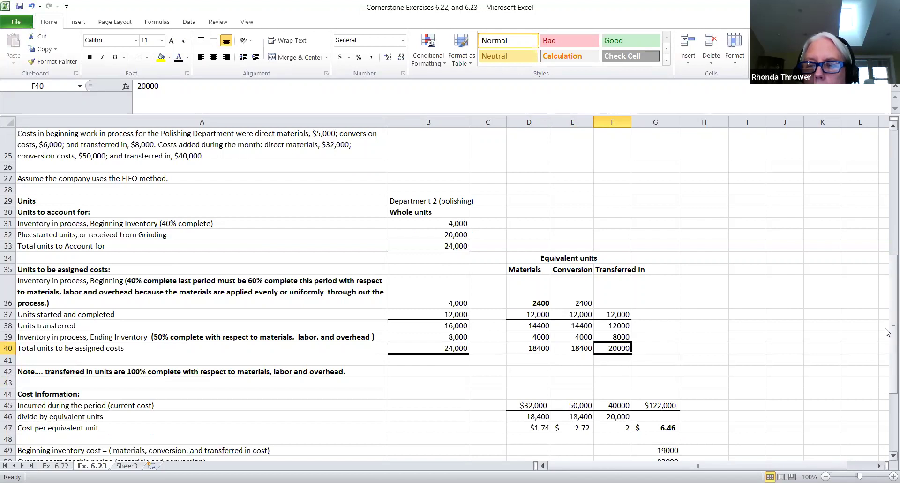
- Review the current costs and cost per equivalent unit in rows 45 to 47 against the given cost data in row 25
{"action": "scroll", "coordinate": [890, 323], "scroll_direction": "down", "scroll_amount": 1}
{"action": "scroll", "coordinate": [890, 322], "scroll_direction": "down", "scroll_amount": 1}
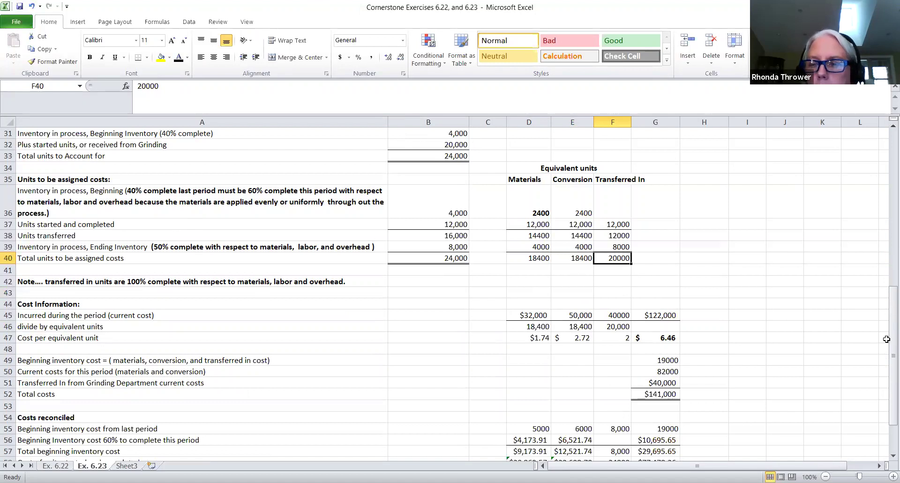
{"action": "scroll", "coordinate": [885, 339], "scroll_direction": "down", "scroll_amount": 1}
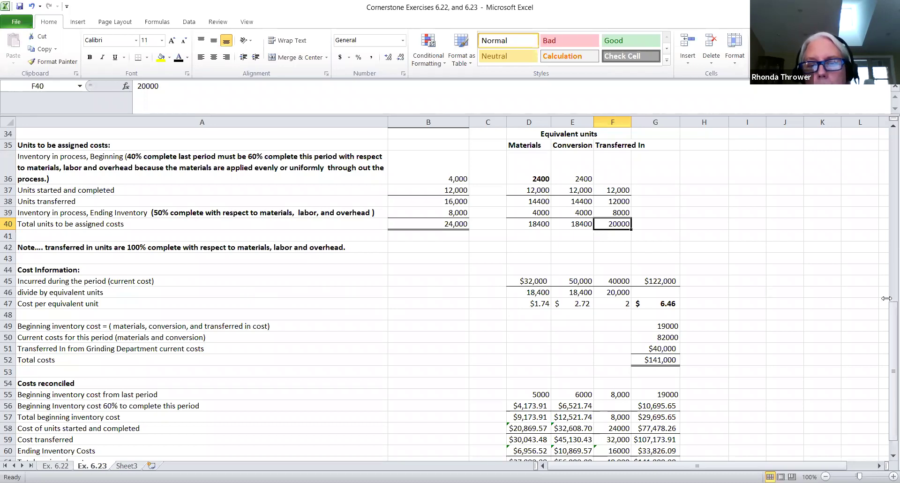
{"action": "scroll", "coordinate": [328, 220], "scroll_direction": "up", "scroll_amount": 4}
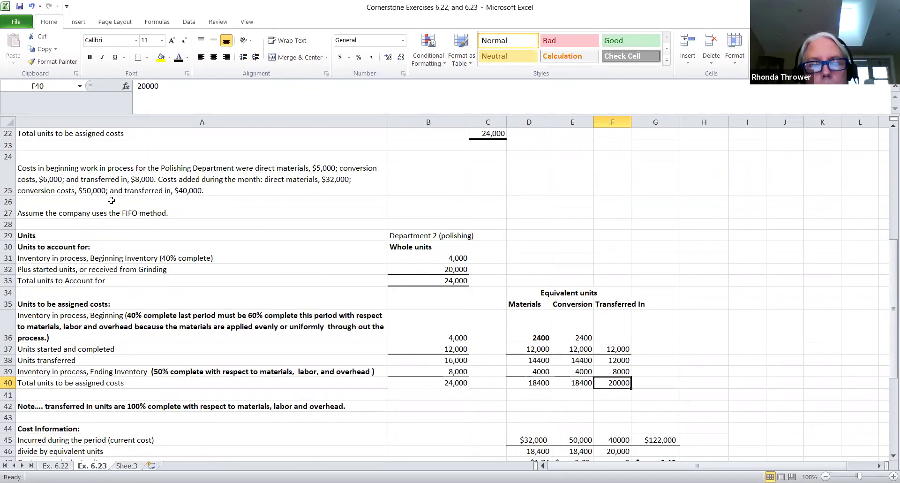
{"action": "scroll", "coordinate": [849, 244], "scroll_direction": "down", "scroll_amount": 3}
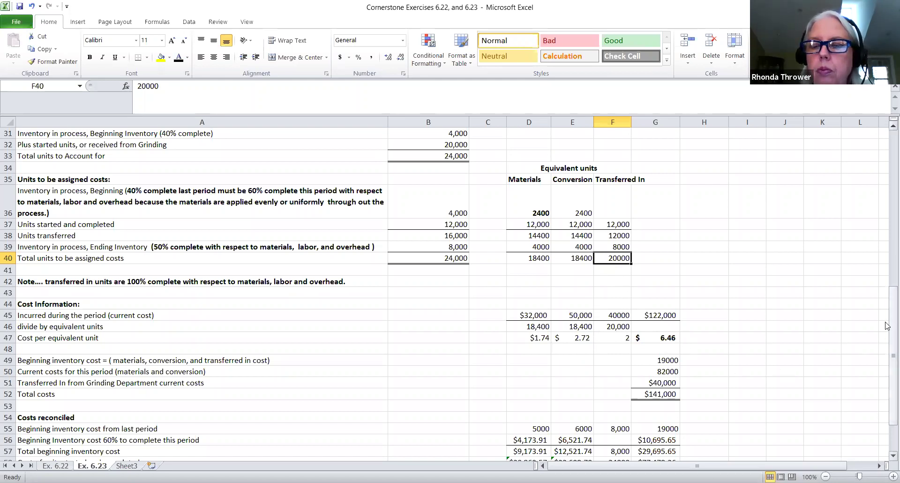
{"action": "scroll", "coordinate": [887, 325], "scroll_direction": "down", "scroll_amount": 1}
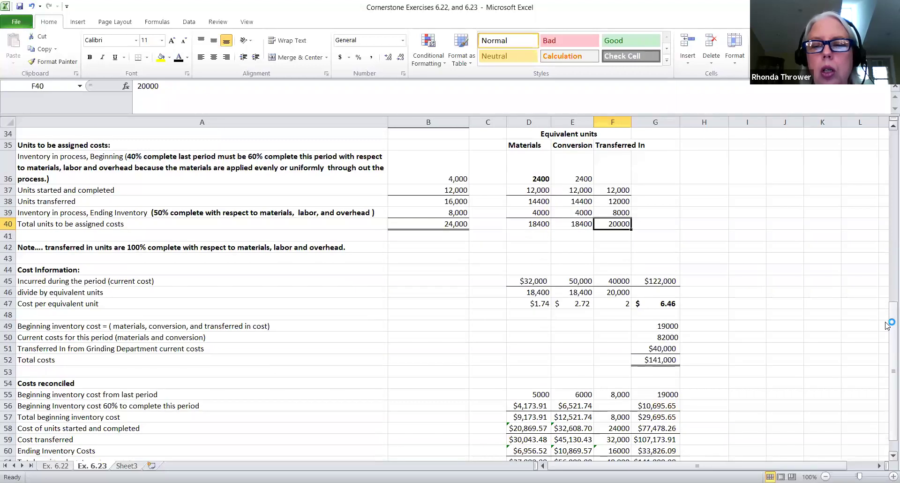
{"action": "scroll", "coordinate": [777, 294], "scroll_direction": "down", "scroll_amount": 1}
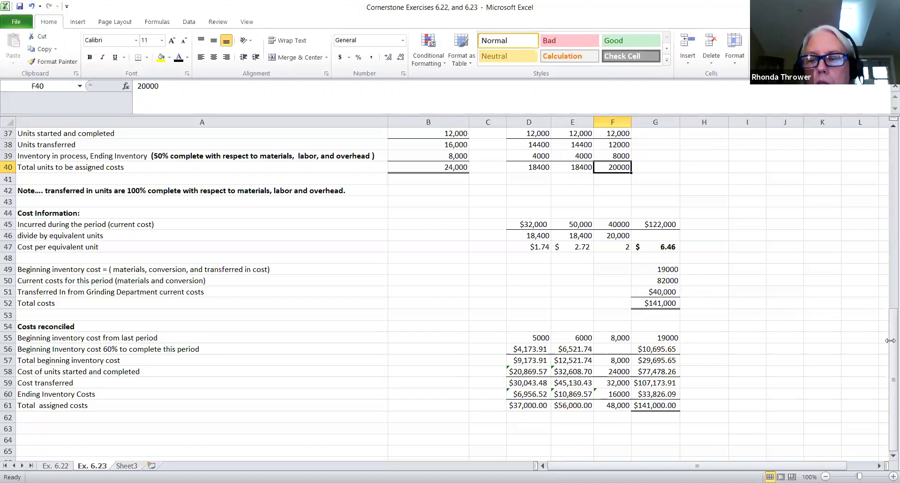
{"action": "scroll", "coordinate": [890, 336], "scroll_direction": "up", "scroll_amount": 1}
{"action": "scroll", "coordinate": [419, 302], "scroll_direction": "up", "scroll_amount": 5}
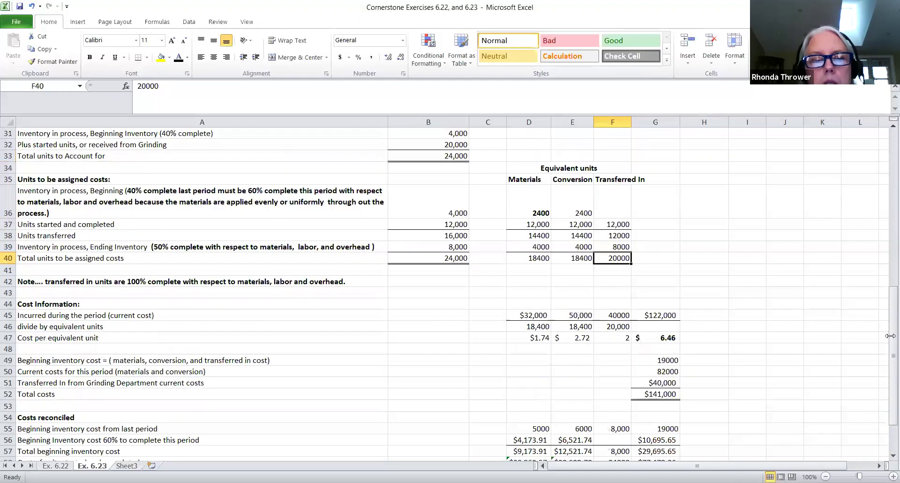
{"action": "scroll", "coordinate": [225, 272], "scroll_direction": "up", "scroll_amount": 1}
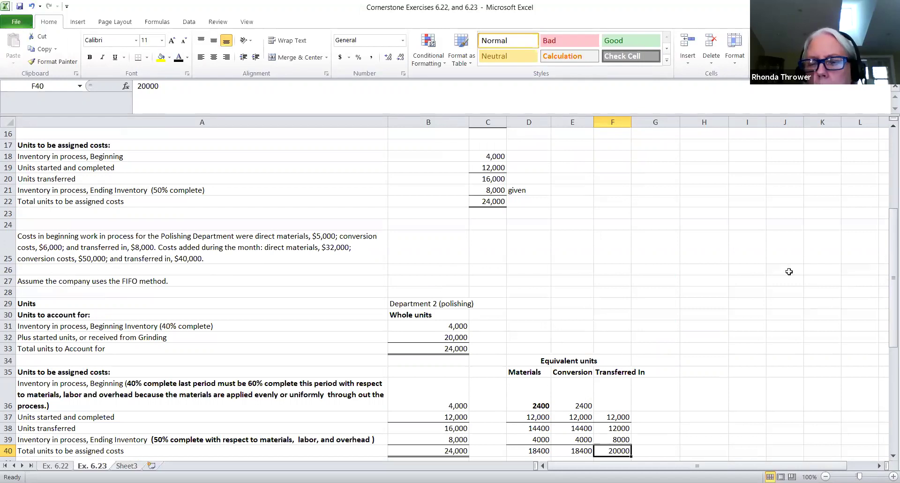
- Inspect the current period, transferred-in, total and beginning inventory cost entries in cells G49 through G52
{"action": "scroll", "coordinate": [706, 275], "scroll_direction": "down", "scroll_amount": 4}
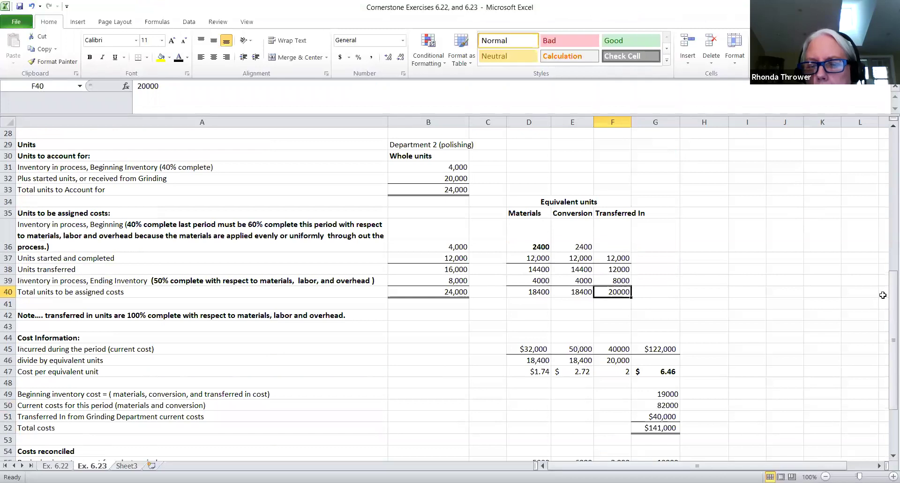
{"action": "scroll", "coordinate": [882, 295], "scroll_direction": "down", "scroll_amount": 3}
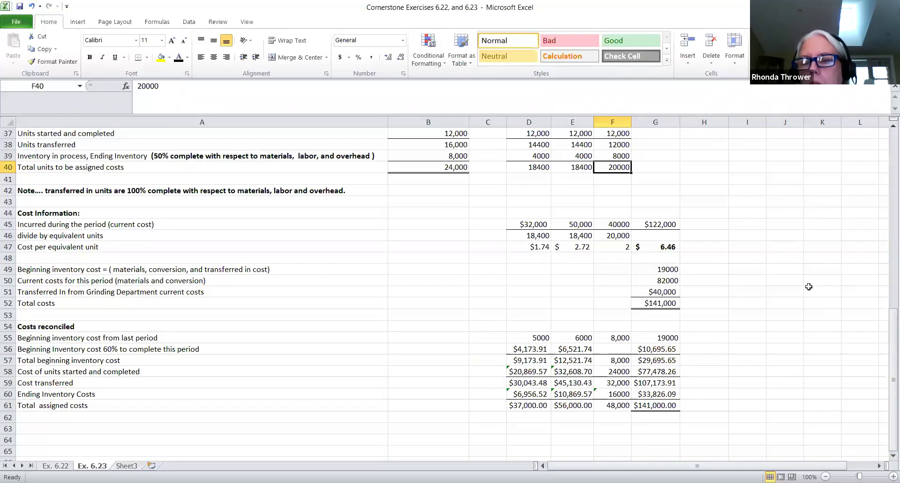
{"action": "left_click", "coordinate": [671, 281]}
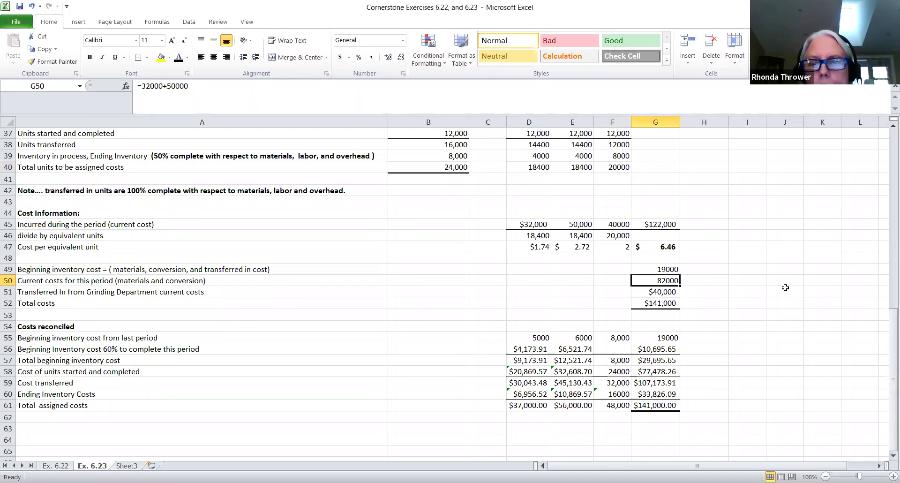
{"action": "left_click", "coordinate": [675, 292]}
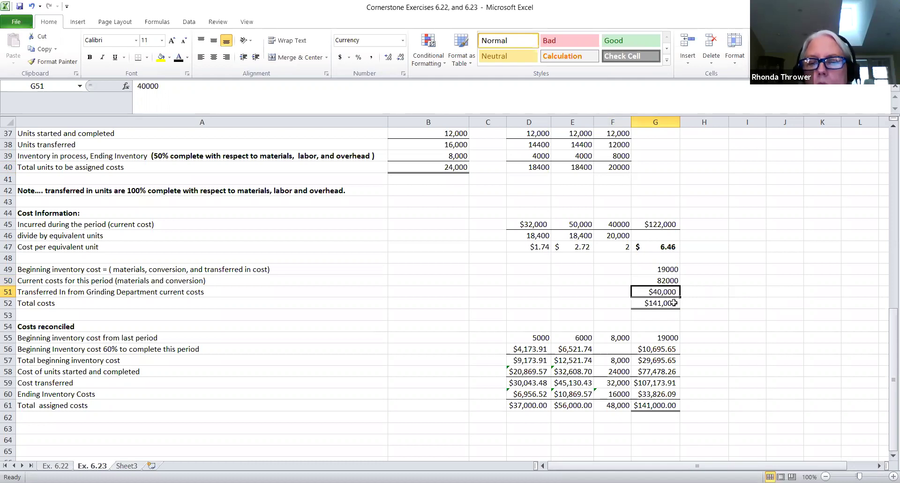
{"action": "left_click", "coordinate": [673, 303]}
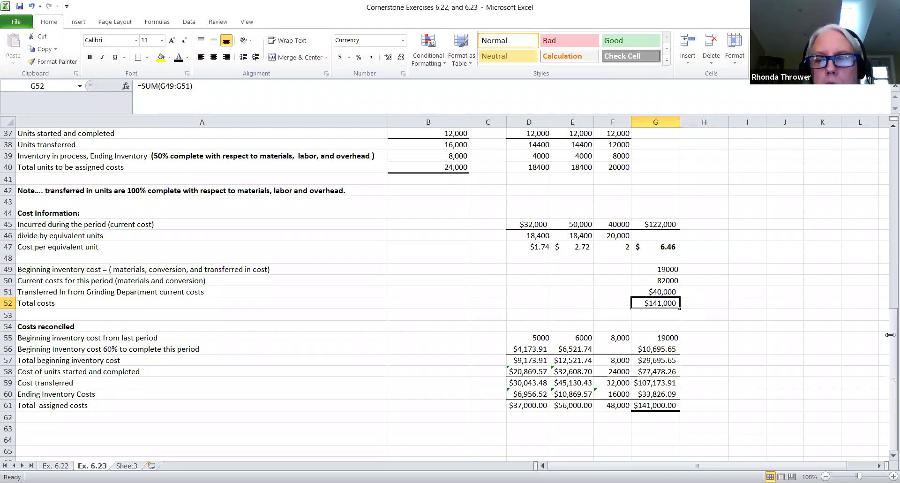
{"action": "scroll", "coordinate": [888, 336], "scroll_direction": "up", "scroll_amount": 1}
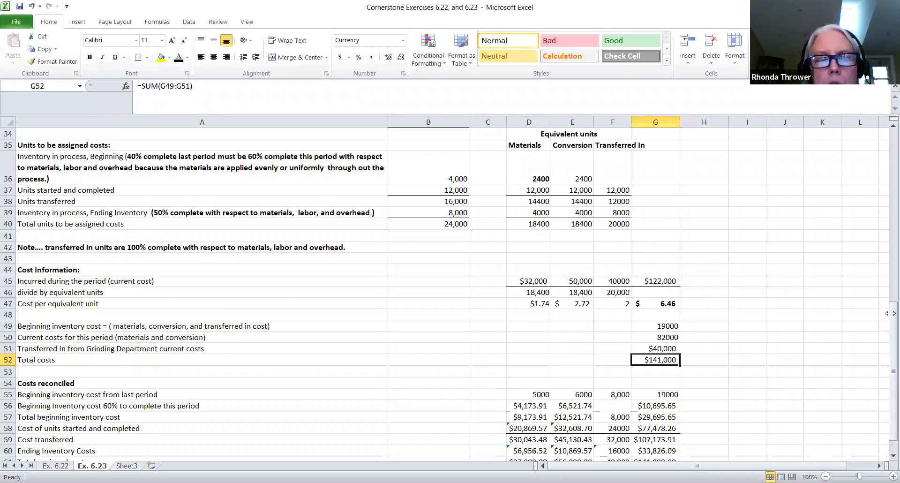
{"action": "scroll", "coordinate": [889, 320], "scroll_direction": "down", "scroll_amount": 1}
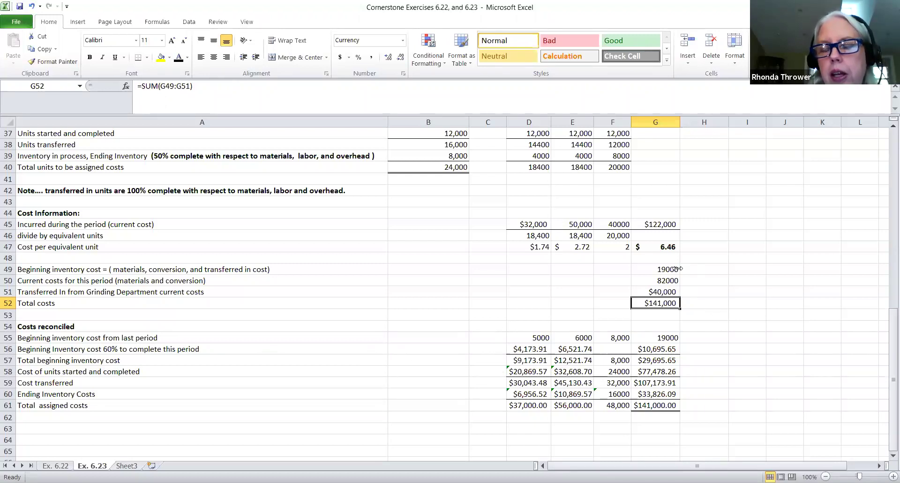
{"action": "key", "text": "Up"}
{"action": "key", "text": "Up"}
{"action": "key", "text": "Up"}
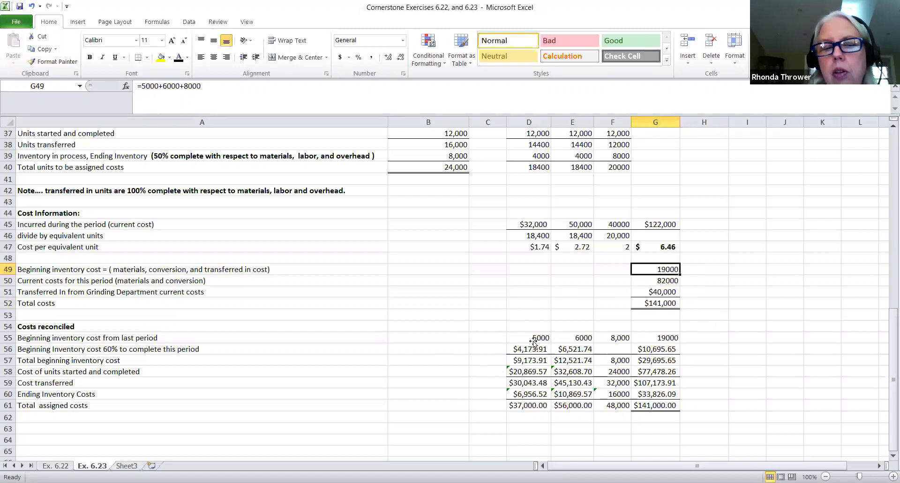
- Check last period's beginning inventory costs by category and their total formula in cells D55 through G55
{"action": "left_click", "coordinate": [534, 342]}
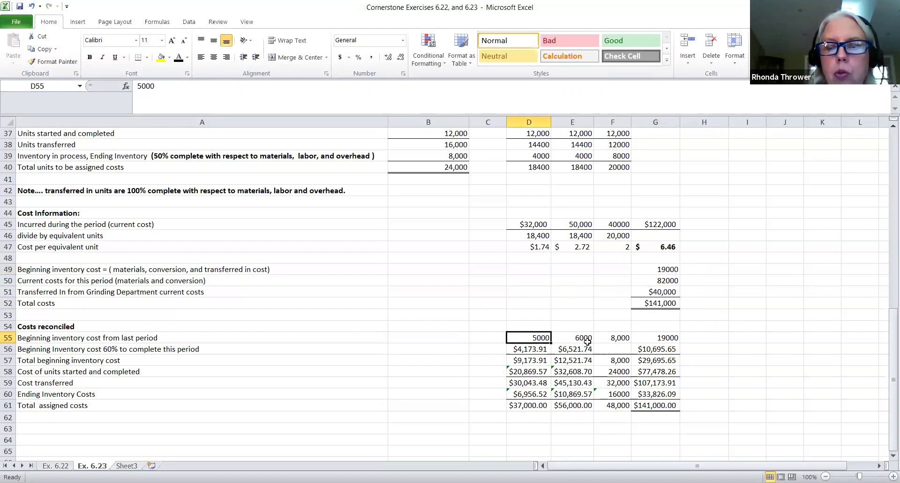
{"action": "double_click", "coordinate": [572, 336]}
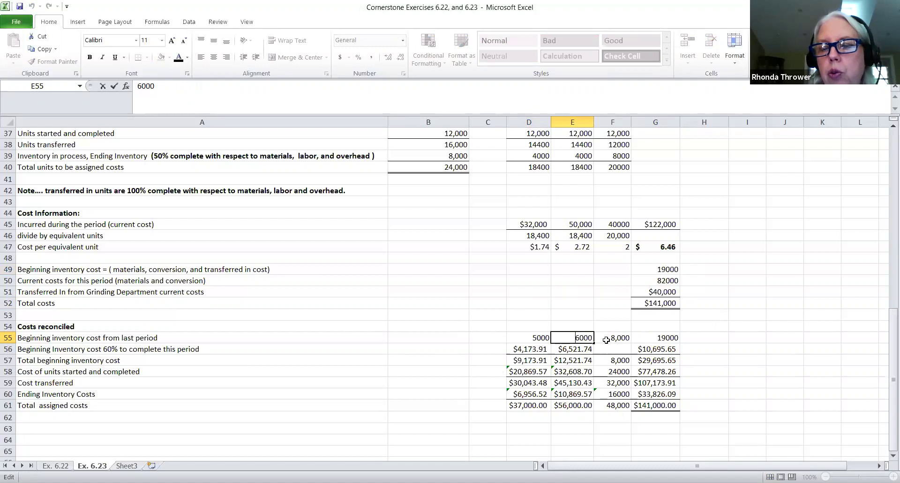
{"action": "left_click", "coordinate": [606, 339]}
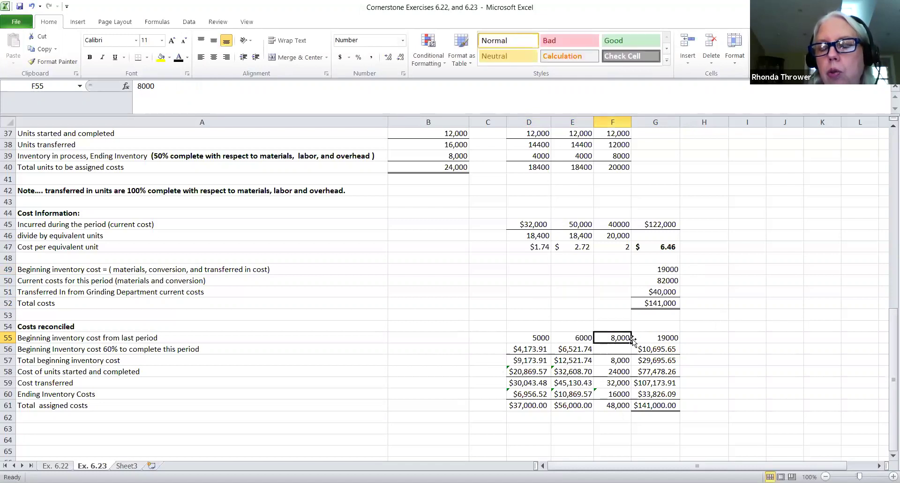
{"action": "left_click", "coordinate": [652, 337]}
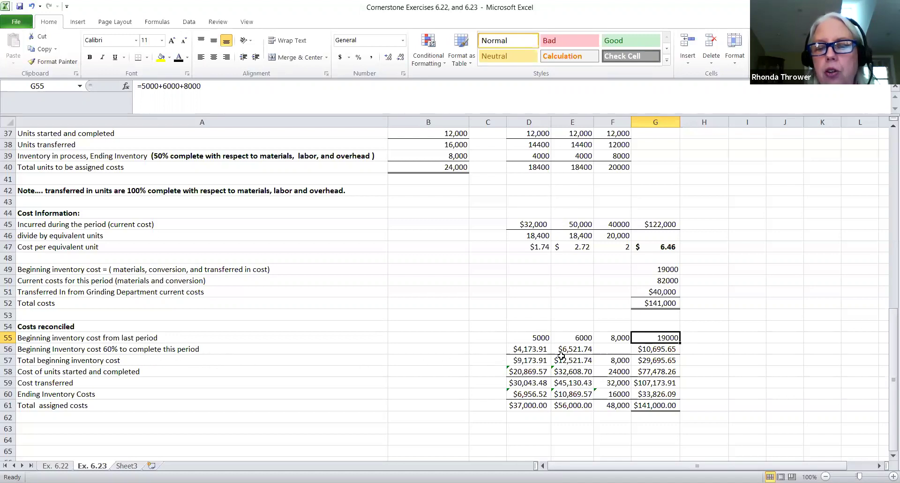
- Inspect the beginning inventory completion cost formulas in D56 and E56, tracing the materials formula to its source cells D36 and D47
{"action": "left_click", "coordinate": [537, 349]}
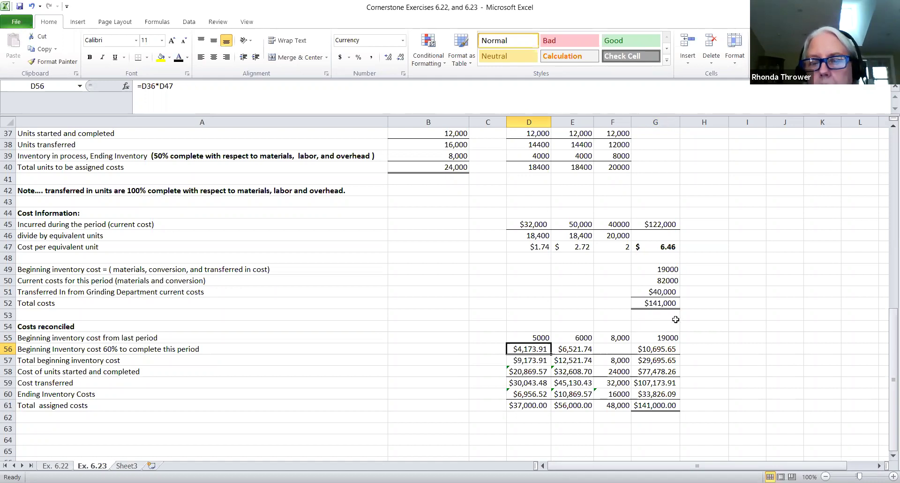
{"action": "scroll", "coordinate": [888, 311], "scroll_direction": "up", "scroll_amount": 1}
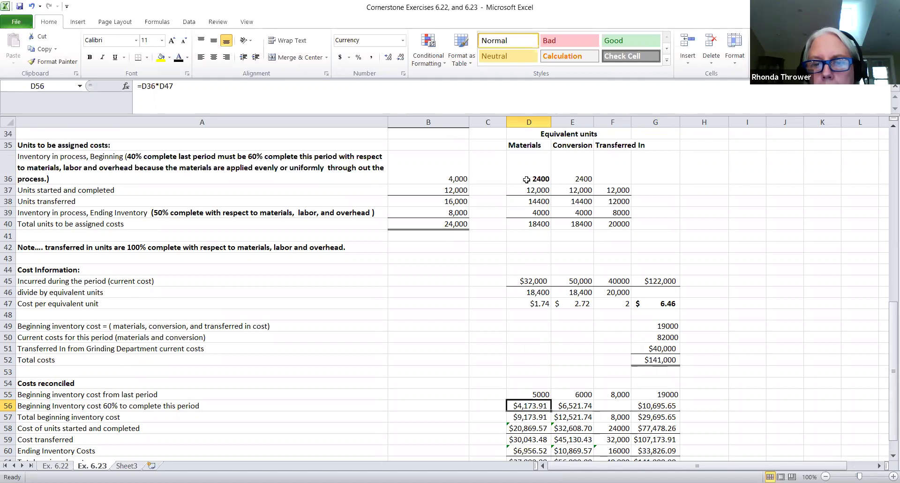
{"action": "left_click", "coordinate": [526, 179]}
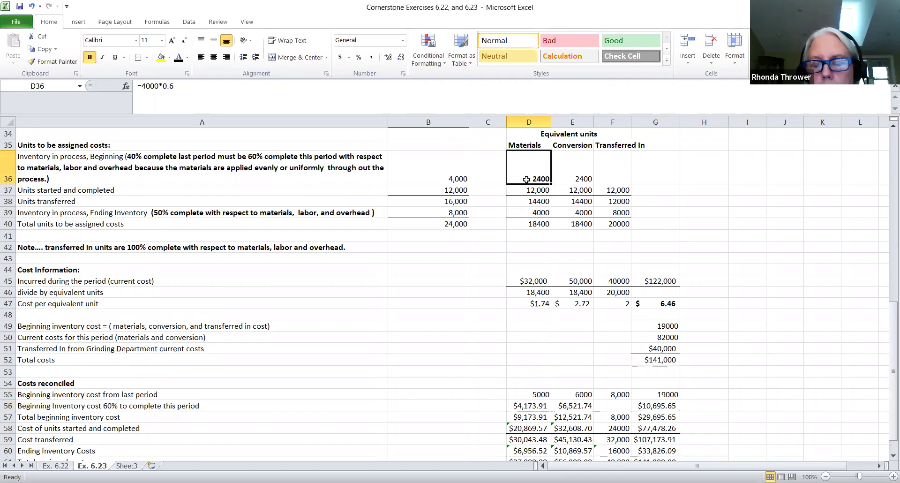
{"action": "left_click", "coordinate": [523, 305]}
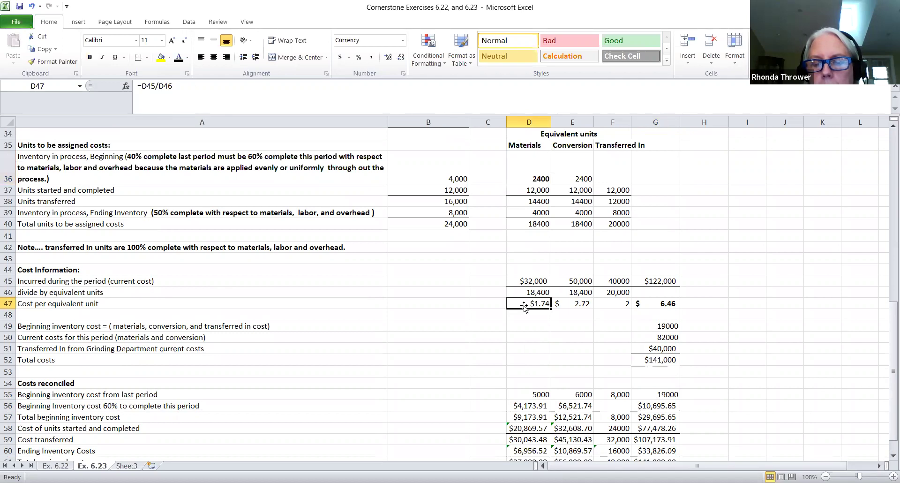
{"action": "left_click", "coordinate": [514, 406]}
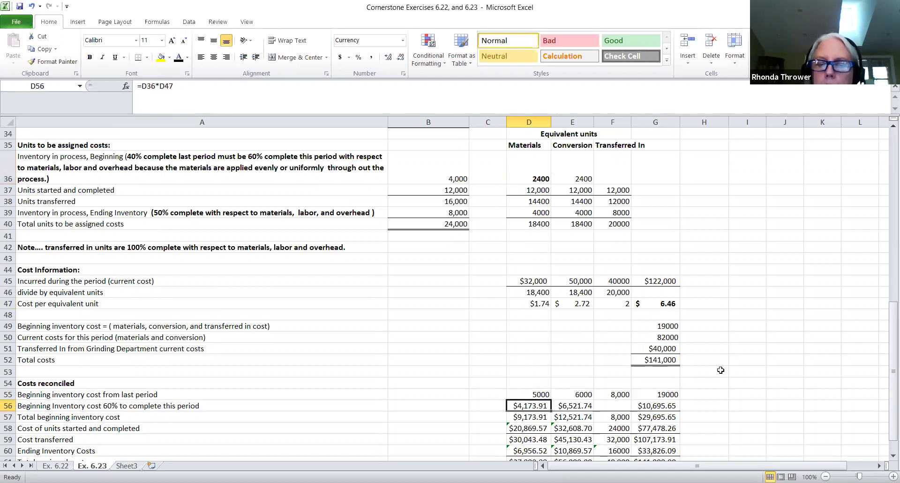
{"action": "left_click", "coordinate": [582, 407]}
{"action": "left_click", "coordinate": [736, 397]}
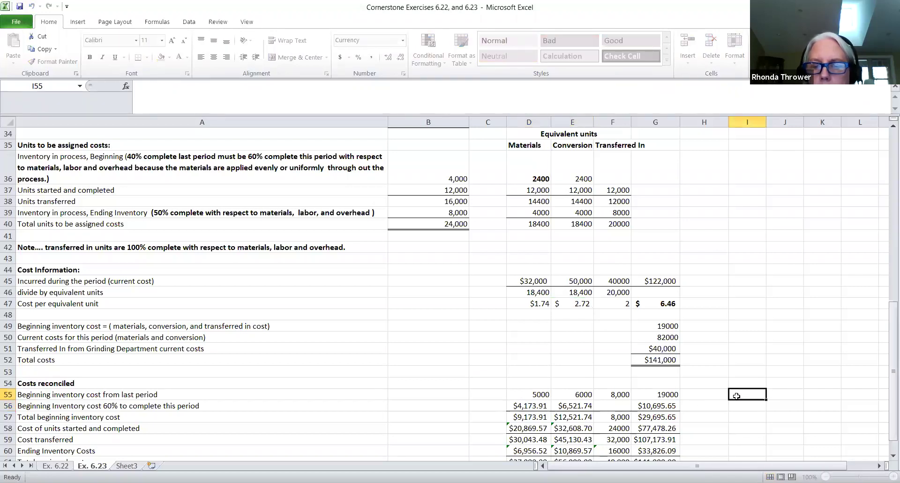
{"action": "left_click", "coordinate": [556, 407]}
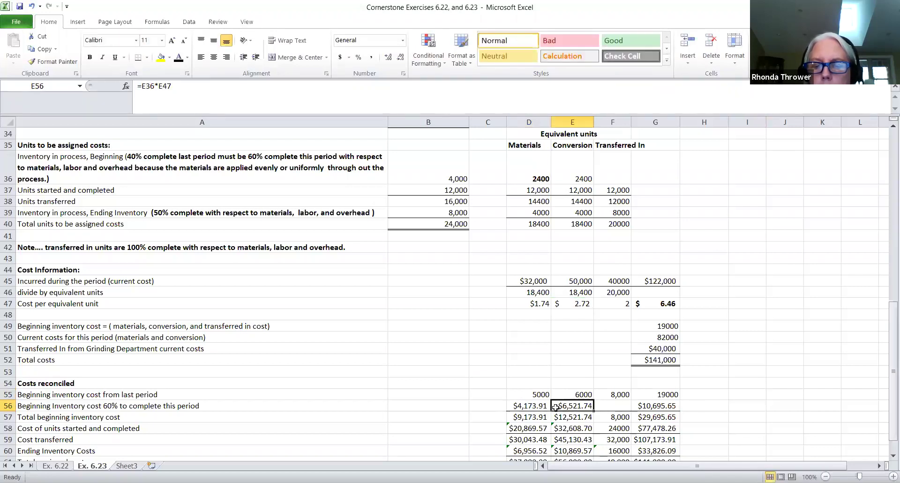
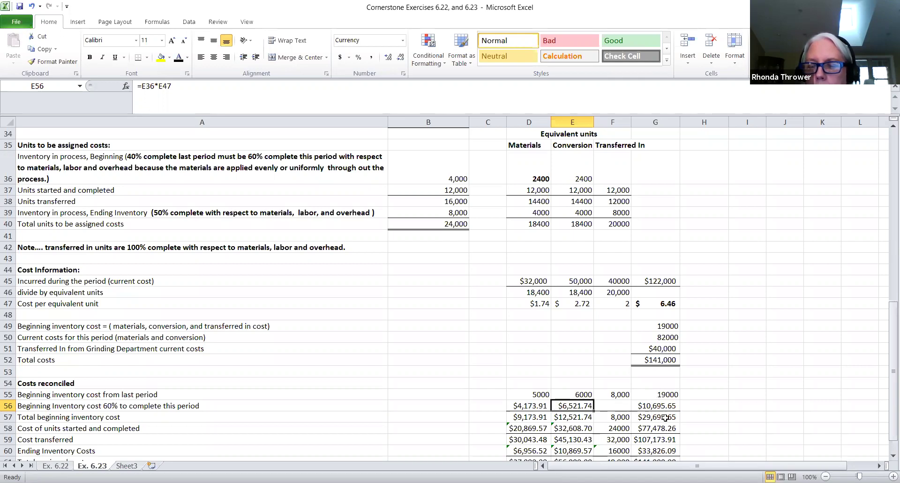
- Inspect the total beginning inventory cost formula in G57 and the started-and-completed cost formulas for materials and conversion in D58 and E58
{"action": "left_click", "coordinate": [665, 417]}
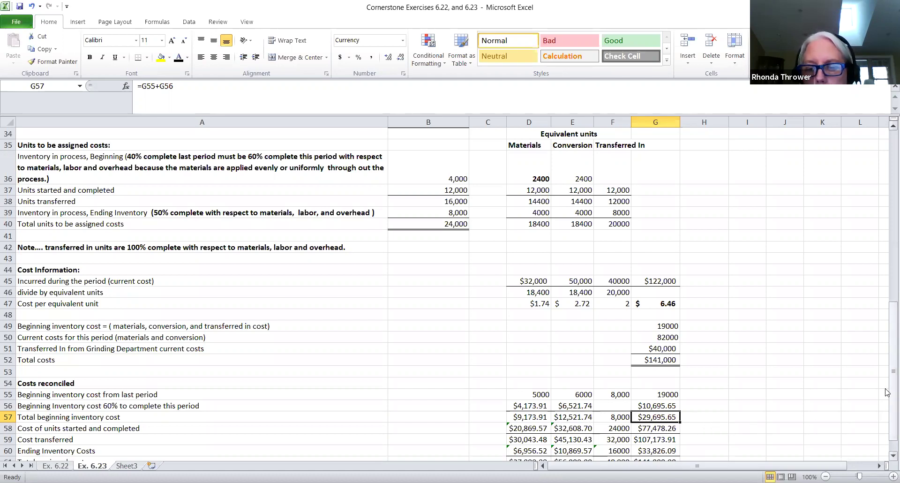
{"action": "scroll", "coordinate": [886, 389], "scroll_direction": "down", "scroll_amount": 1}
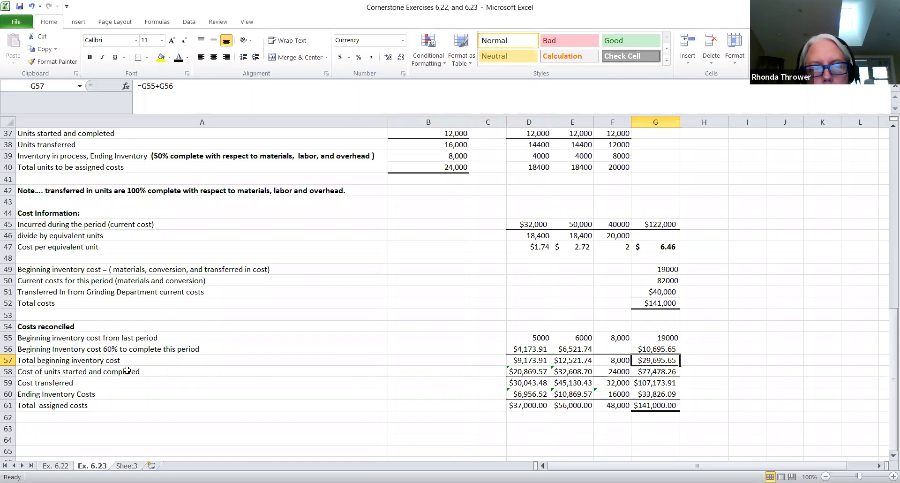
{"action": "left_click", "coordinate": [368, 373]}
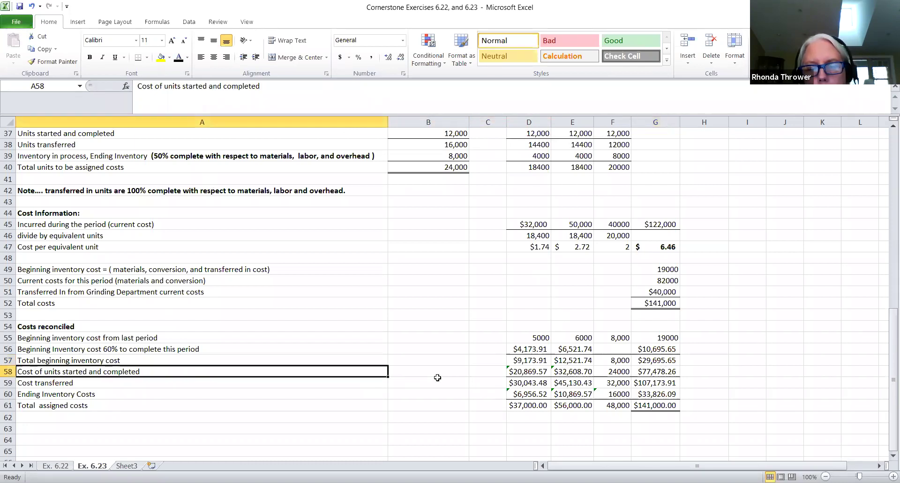
{"action": "left_click", "coordinate": [507, 373]}
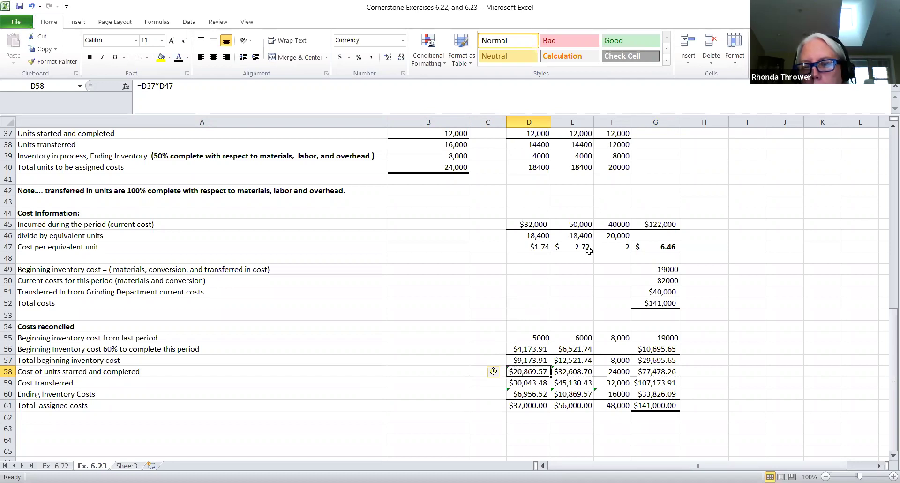
{"action": "left_click", "coordinate": [583, 371]}
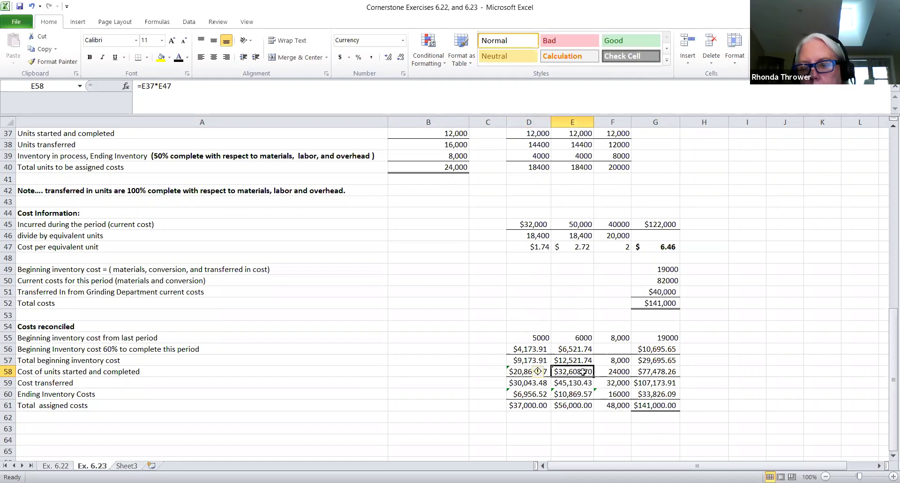
- Trace the transferred-in formula in F58 to its source cells F37 and F47, and check the total formulas in G58 and G59
{"action": "double_click", "coordinate": [612, 372]}
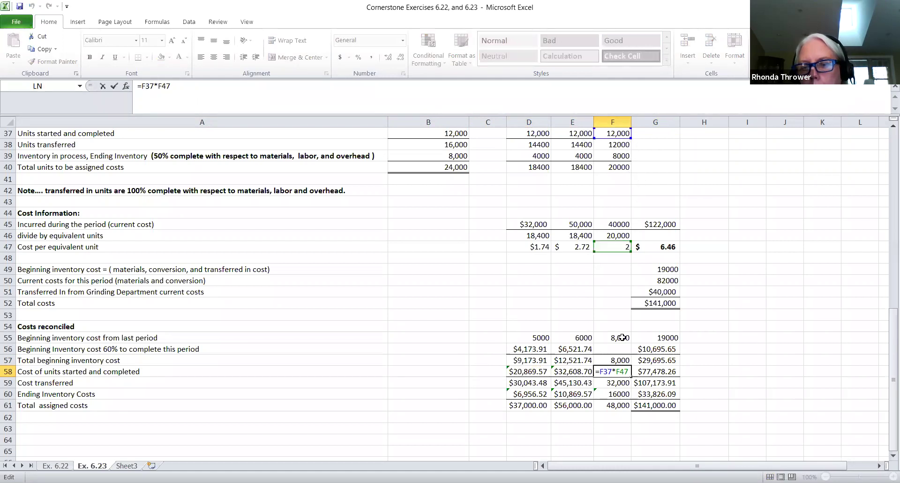
{"action": "left_click", "coordinate": [743, 361]}
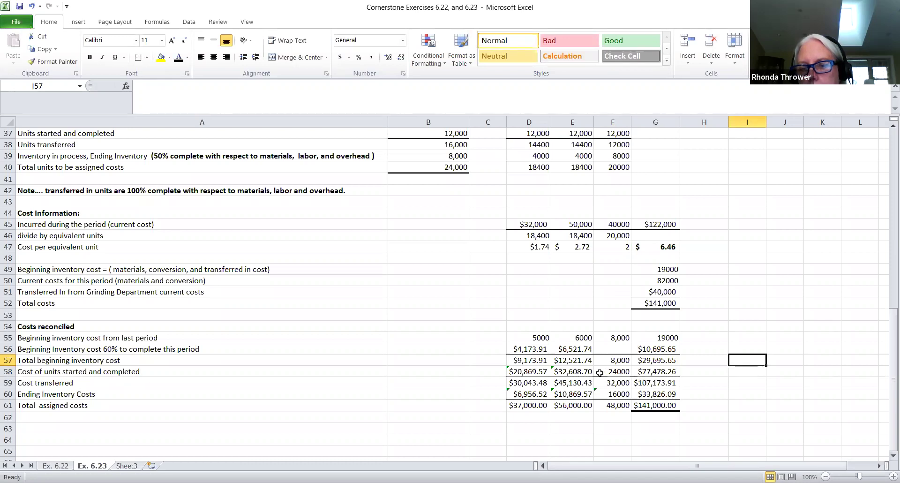
{"action": "left_click", "coordinate": [600, 373]}
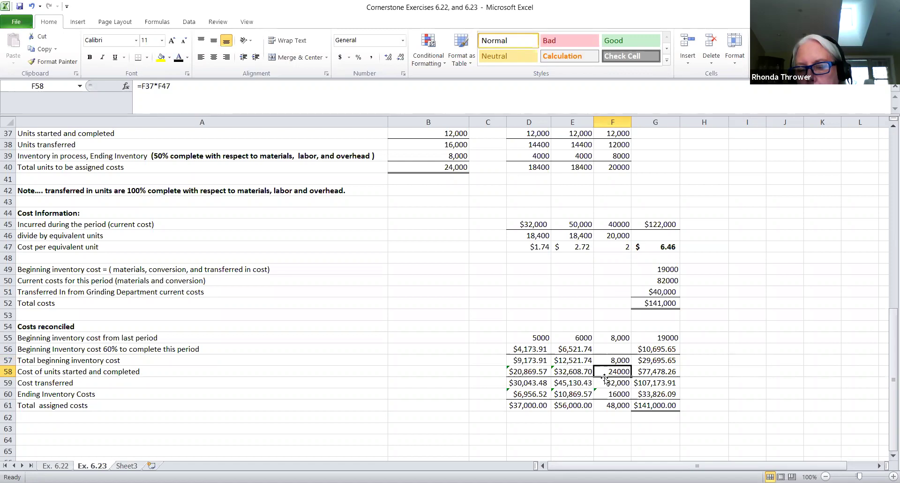
{"action": "left_click", "coordinate": [666, 371]}
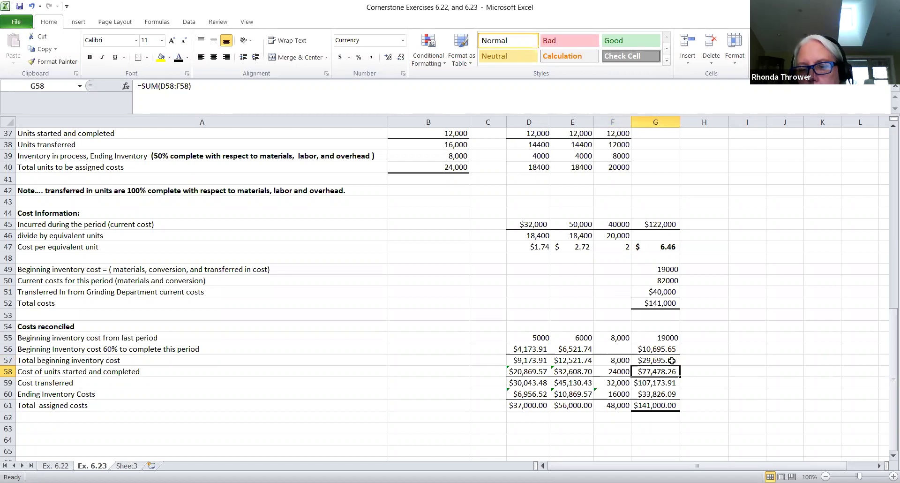
{"action": "left_click", "coordinate": [662, 383]}
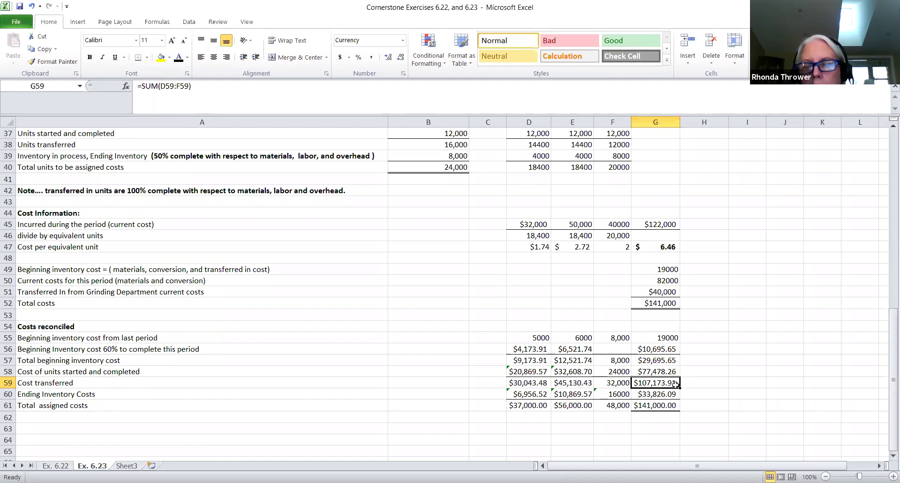
- Inspect the ending inventory cost formulas in D60 through G60 and the total assigned costs formula in G61
{"action": "left_click", "coordinate": [541, 395]}
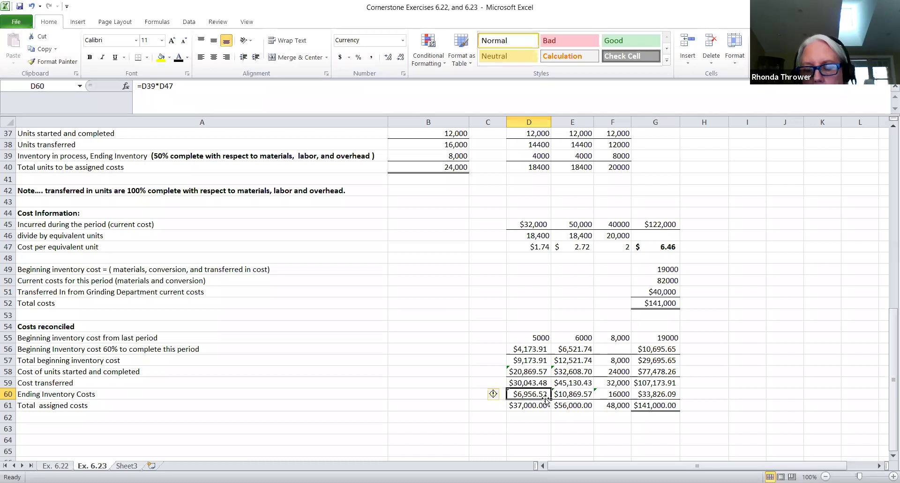
{"action": "left_click", "coordinate": [566, 395]}
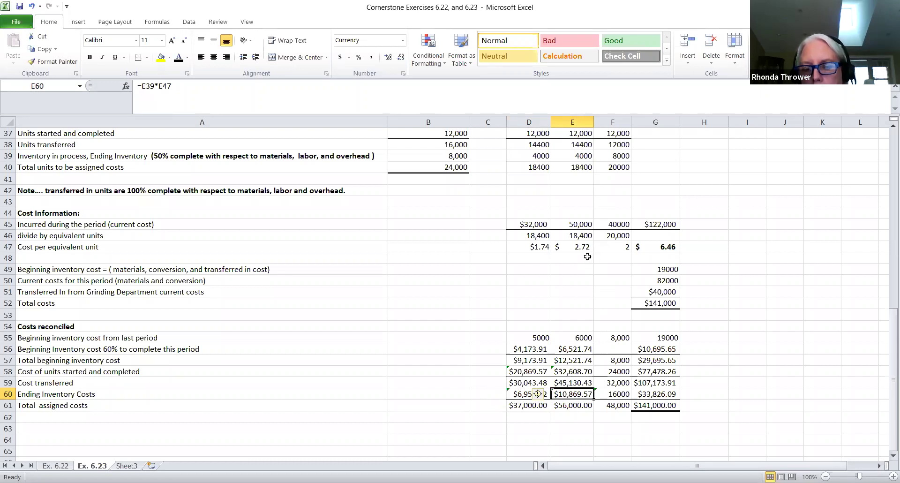
{"action": "double_click", "coordinate": [605, 395]}
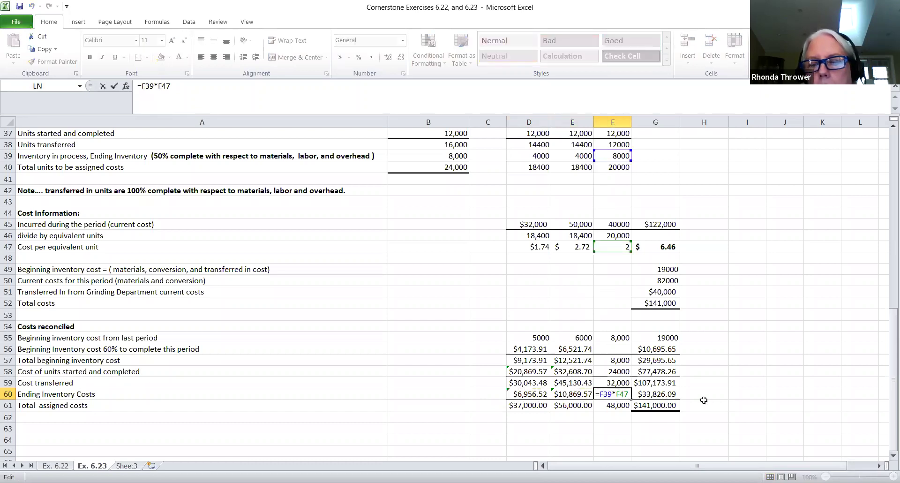
{"action": "left_click", "coordinate": [734, 395]}
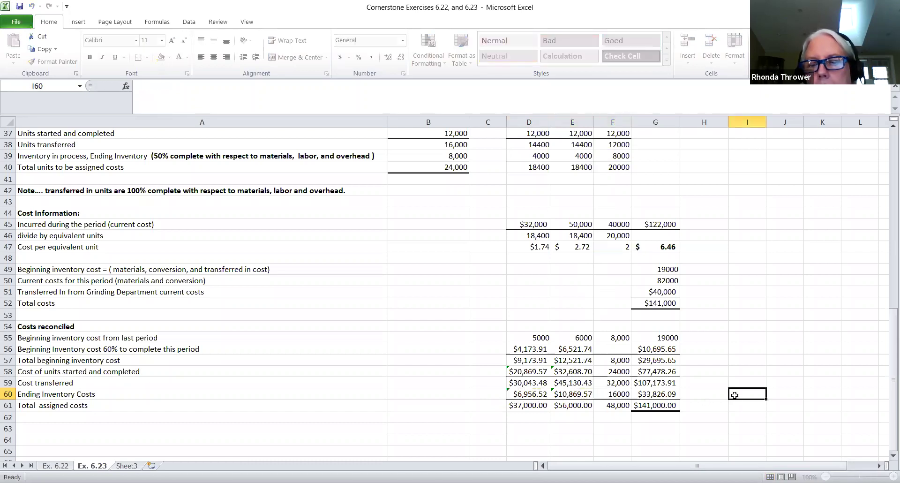
{"action": "left_click", "coordinate": [599, 393]}
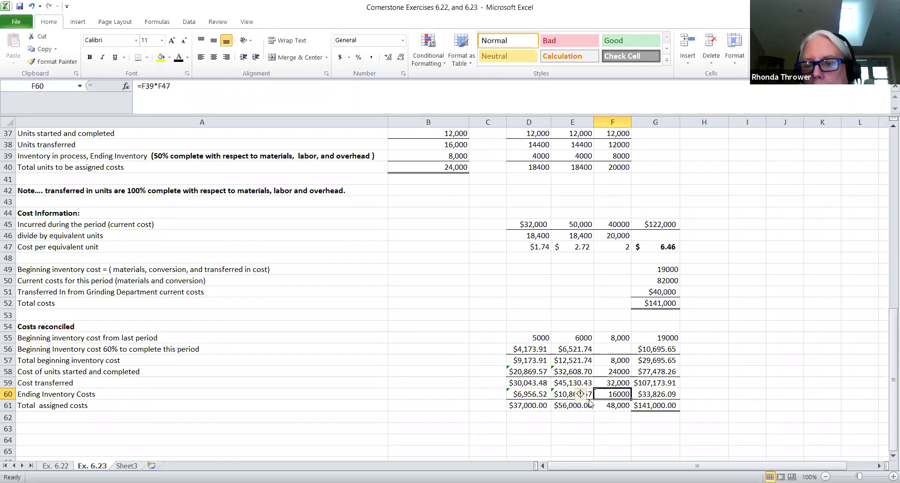
{"action": "left_click", "coordinate": [647, 394]}
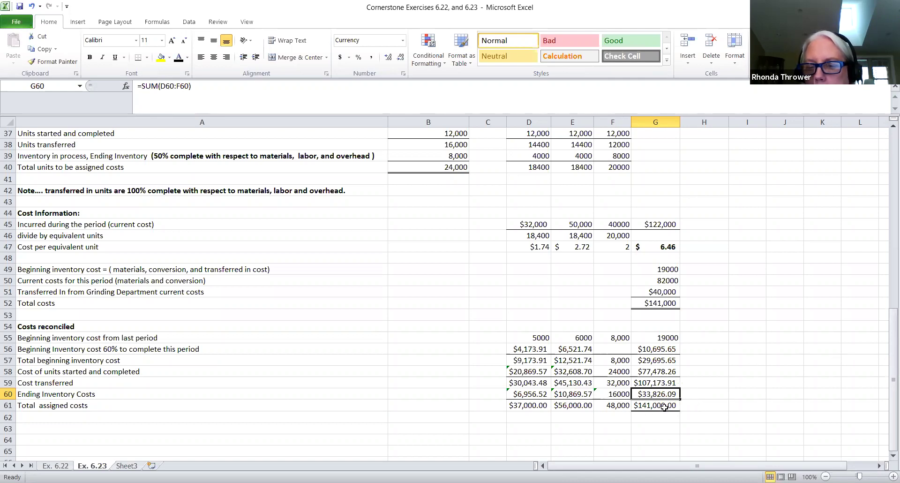
{"action": "key", "text": "Down"}
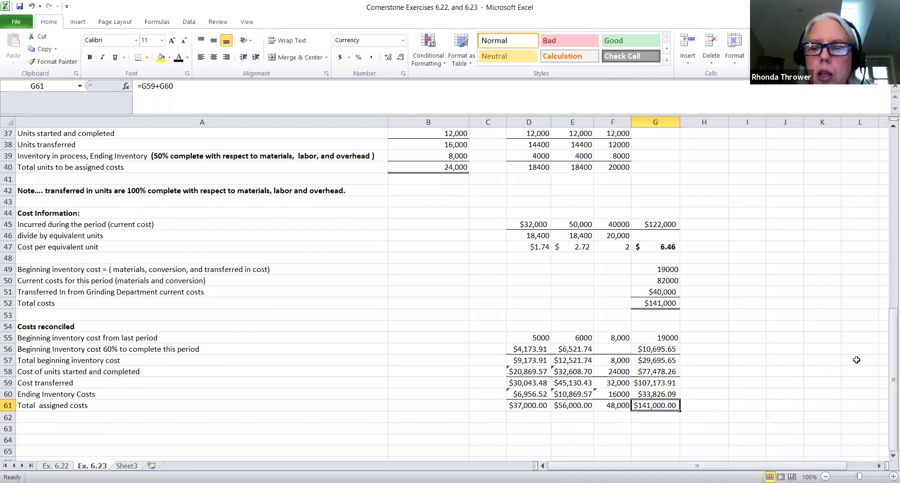
- Look back over the FIFO solution from the reconciled costs up to the Exercise 6.23 problem statement in row 1
{"action": "scroll", "coordinate": [886, 347], "scroll_direction": "down", "scroll_amount": 1}
{"action": "scroll", "coordinate": [886, 346], "scroll_direction": "down", "scroll_amount": 1}
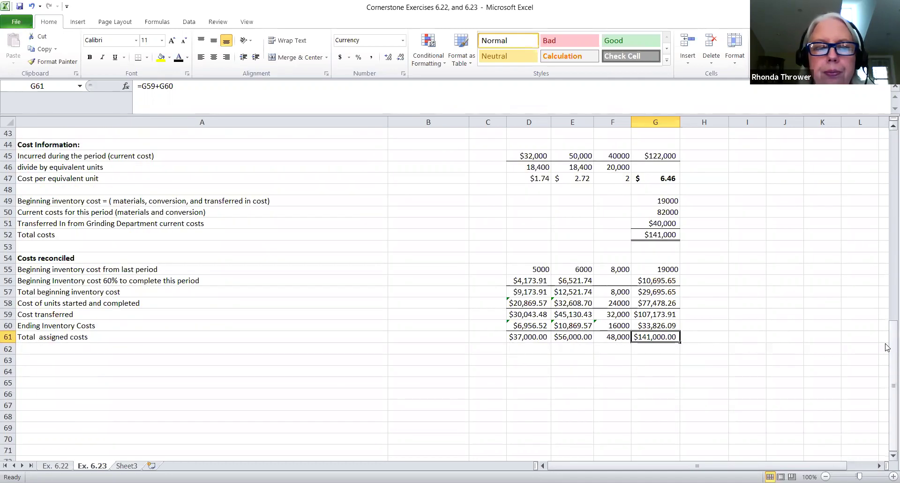
{"action": "scroll", "coordinate": [886, 346], "scroll_direction": "up", "scroll_amount": 3}
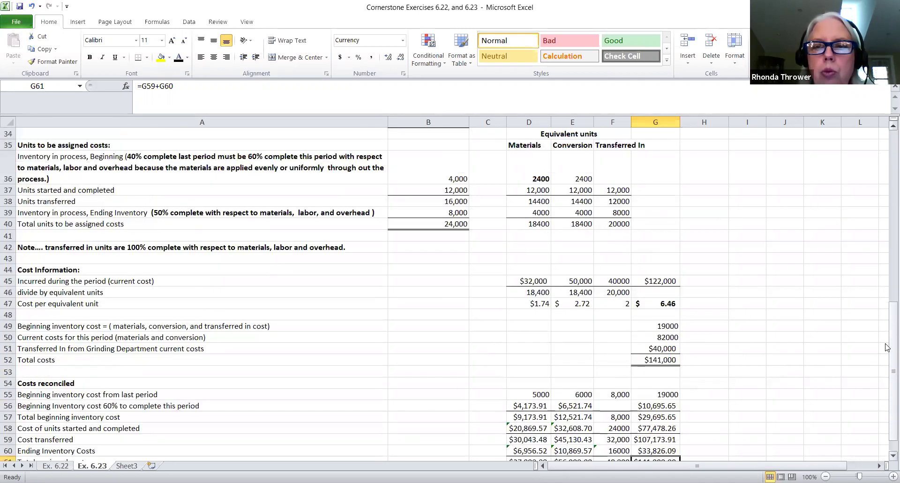
{"action": "scroll", "coordinate": [886, 347], "scroll_direction": "up", "scroll_amount": 3}
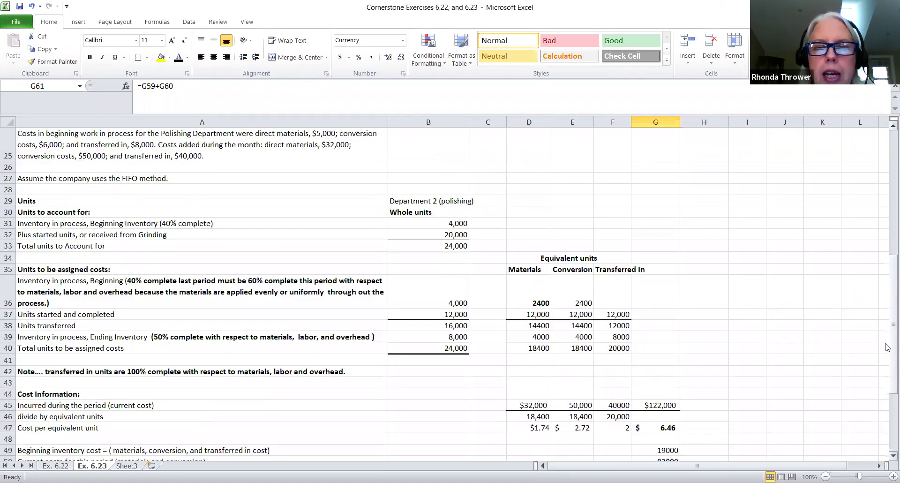
{"action": "scroll", "coordinate": [886, 347], "scroll_direction": "up", "scroll_amount": 2}
{"action": "scroll", "coordinate": [886, 347], "scroll_direction": "up", "scroll_amount": 4}
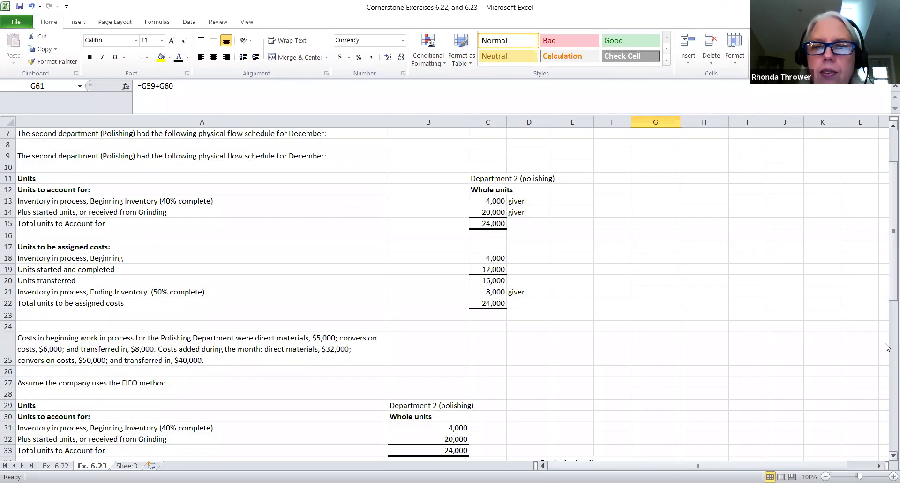
{"action": "scroll", "coordinate": [799, 329], "scroll_direction": "up", "scroll_amount": 2}
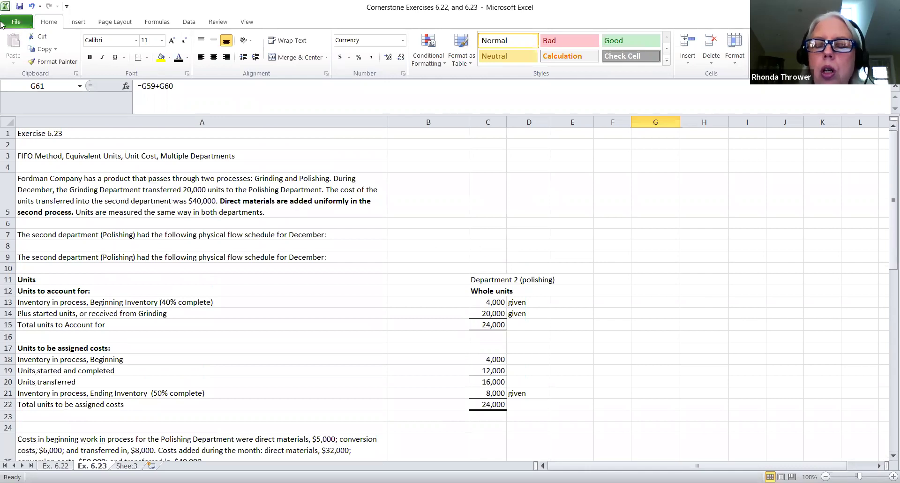